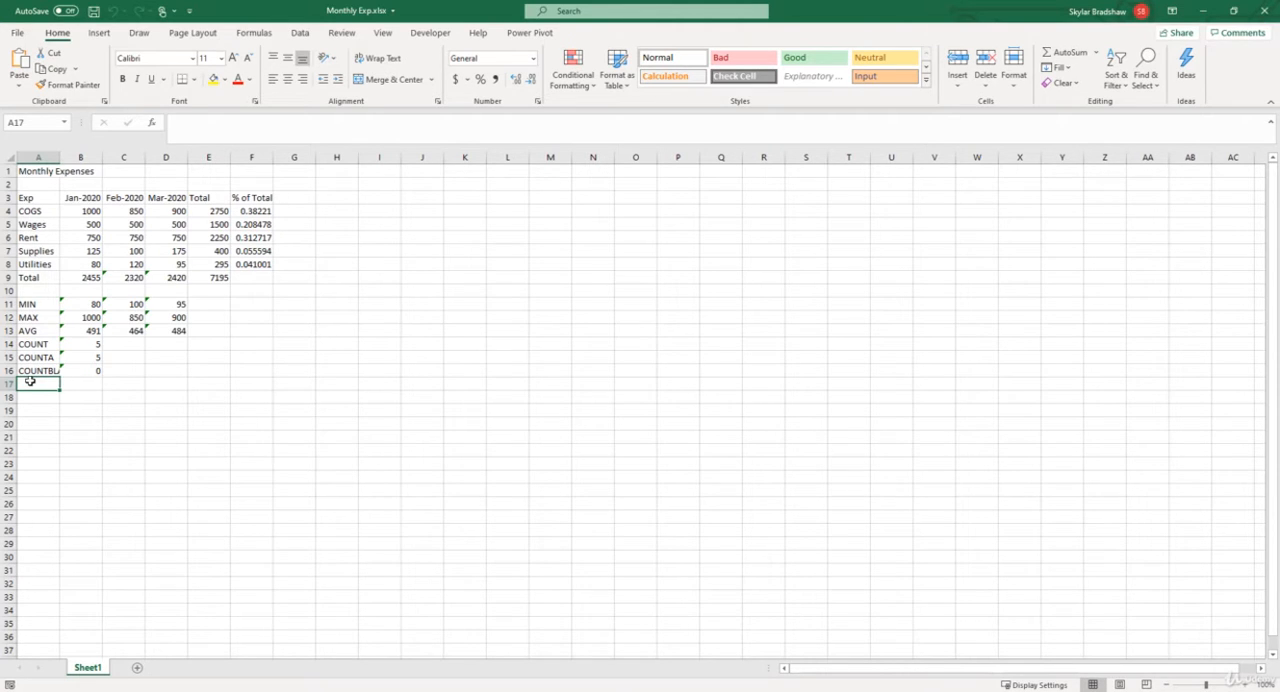
Step: Move the monthly expenses block A1:F16 so it starts at B3, and check the January total and COGS percentage formulas
{"action": "left_click_drag", "start_coordinate": [23, 172], "coordinate": [238, 371]}
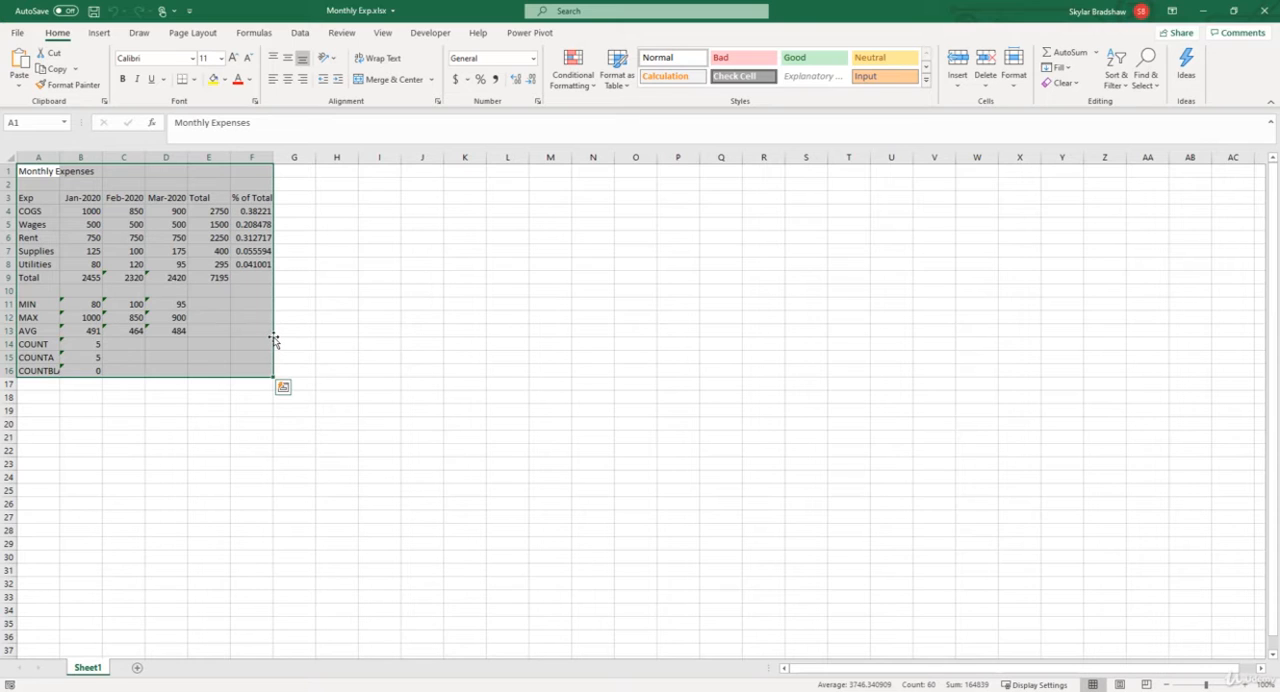
{"action": "left_click_drag", "start_coordinate": [273, 340], "coordinate": [285, 363]}
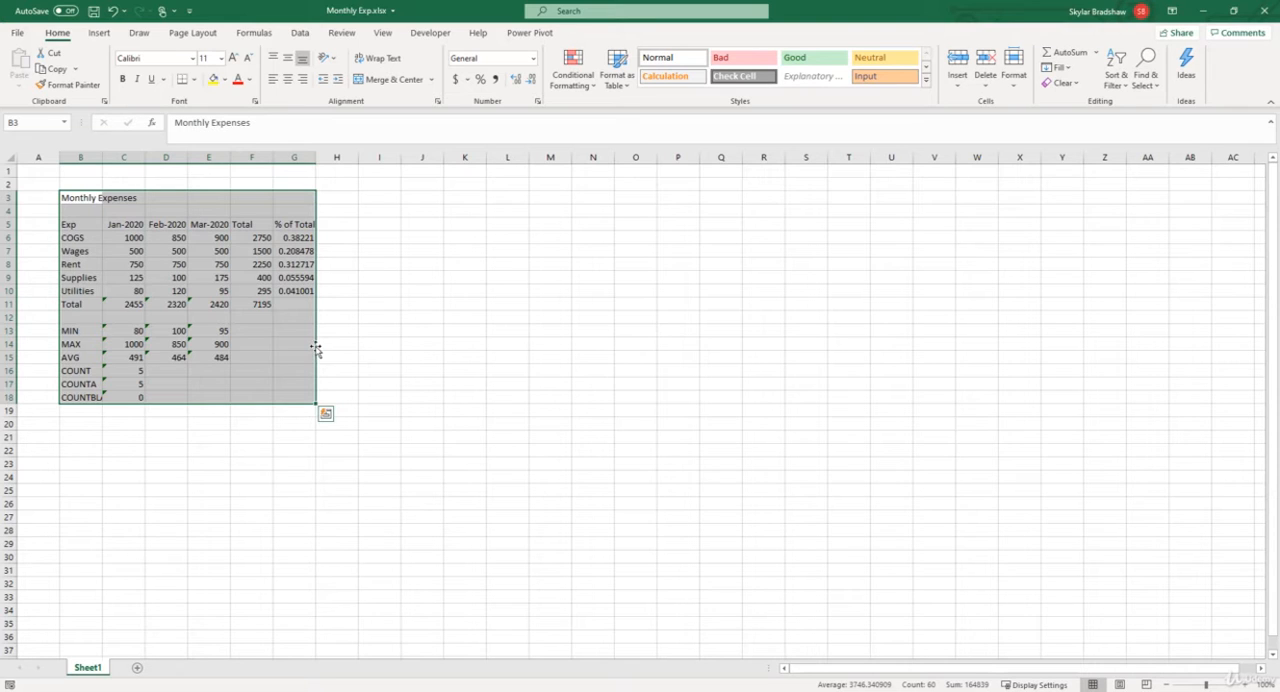
{"action": "left_click", "coordinate": [121, 304]}
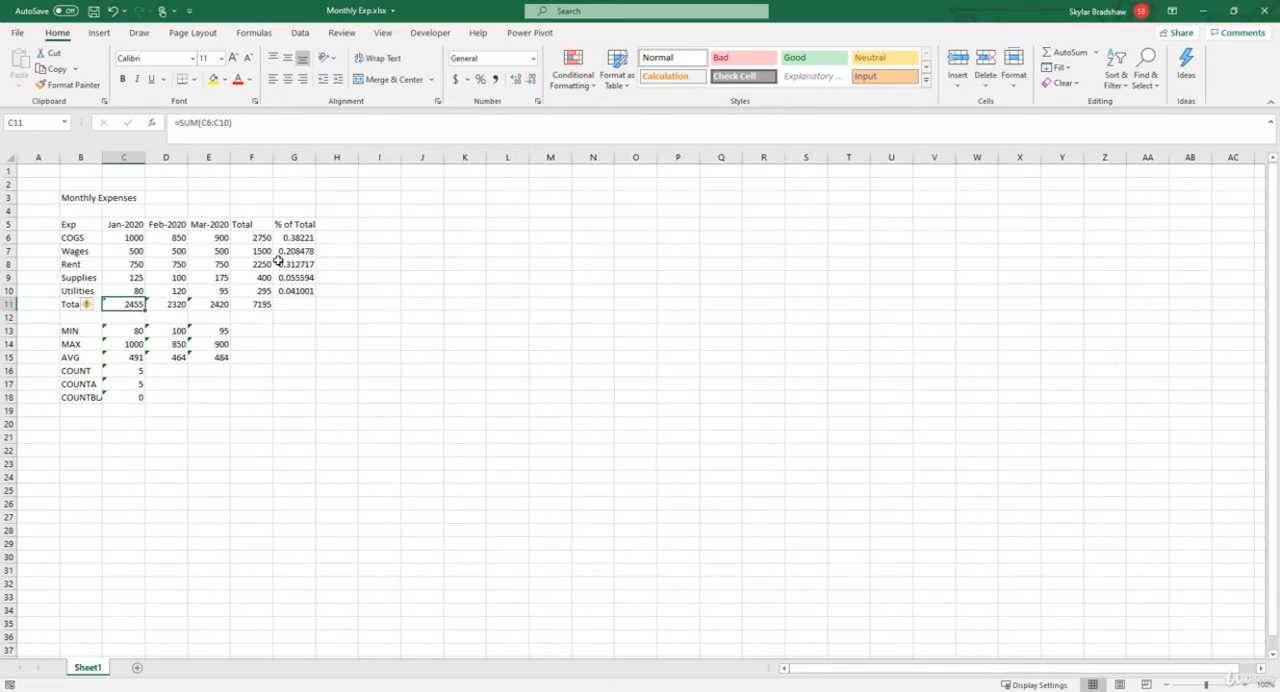
{"action": "left_click", "coordinate": [289, 239]}
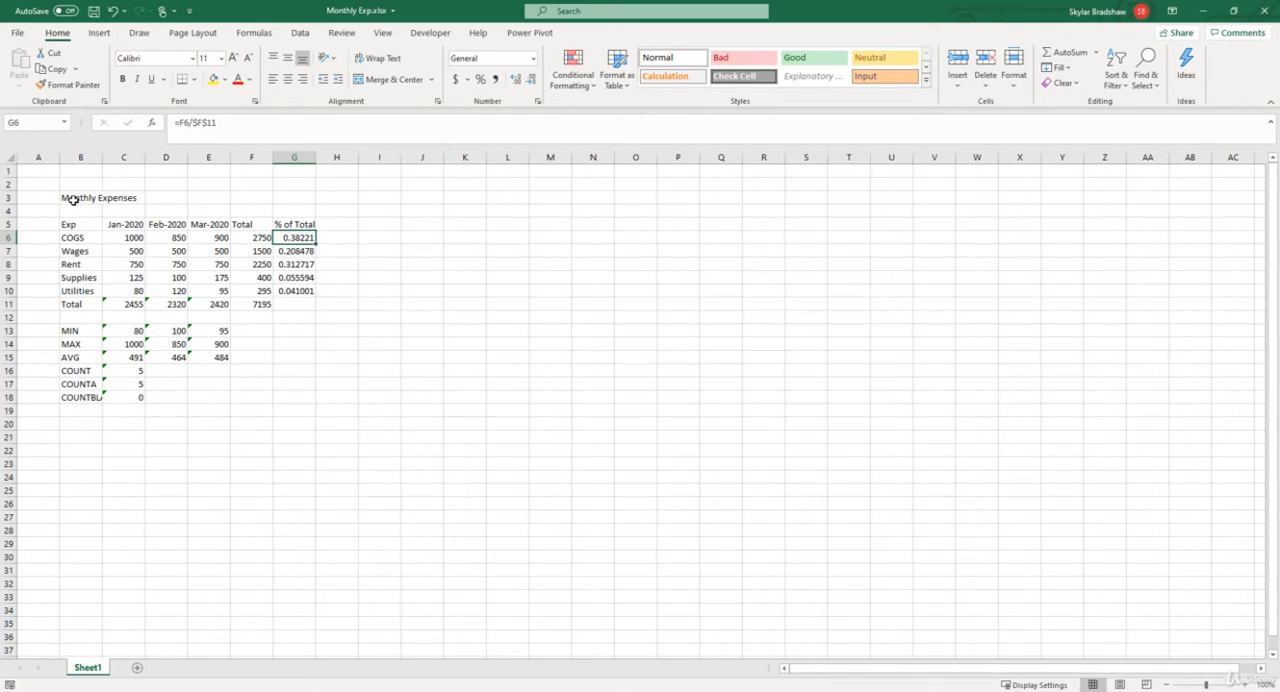
Step: Cut the monthly expenses block B3:G18 and paste it starting at cell J7
{"action": "left_click_drag", "start_coordinate": [72, 200], "coordinate": [290, 391]}
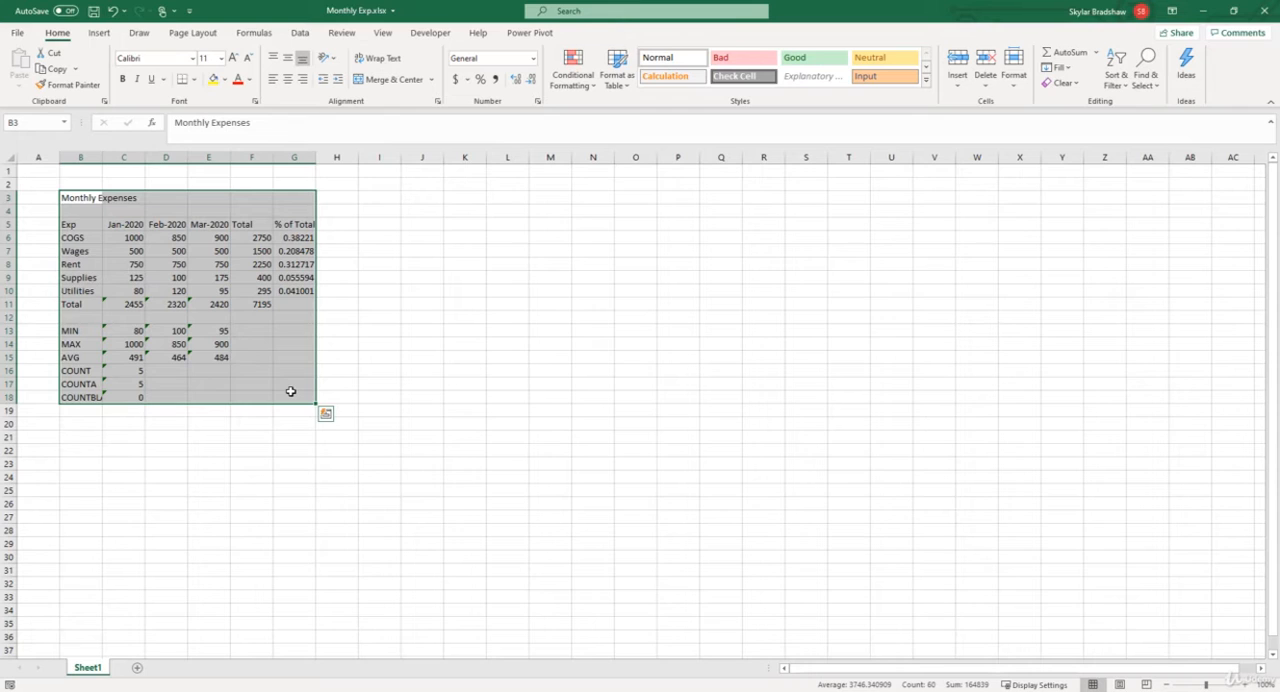
{"action": "left_click", "coordinate": [49, 58]}
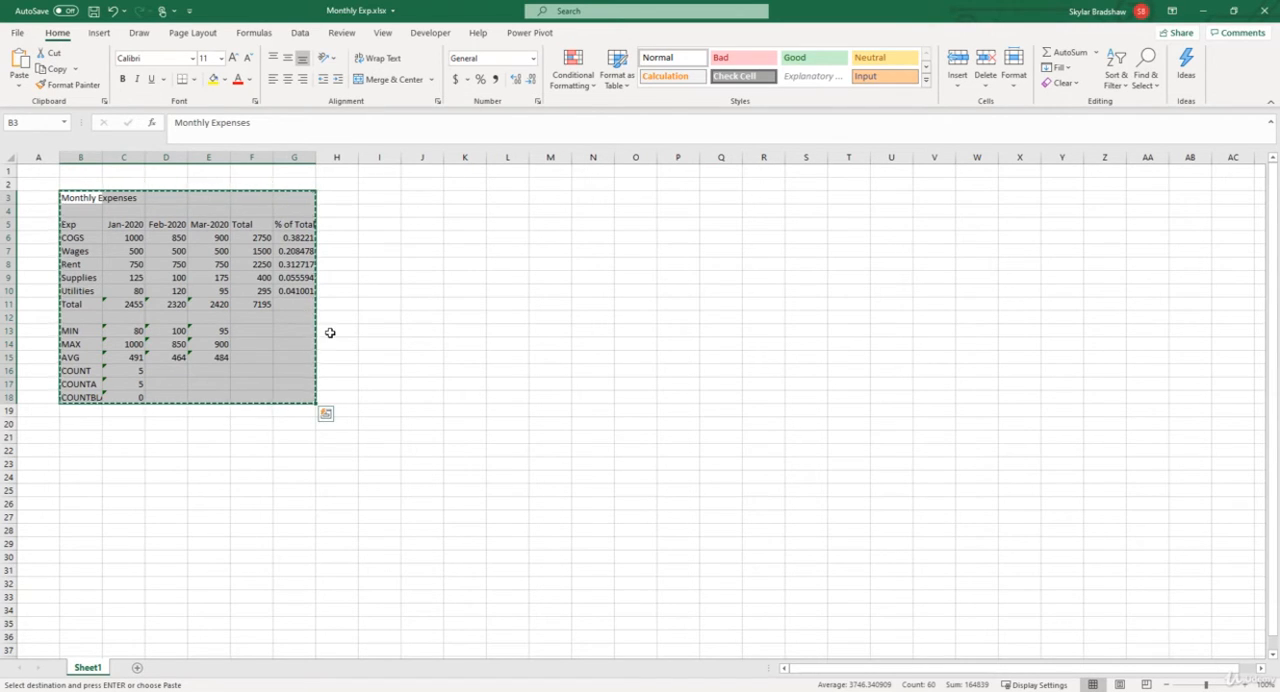
{"action": "left_click", "coordinate": [419, 252]}
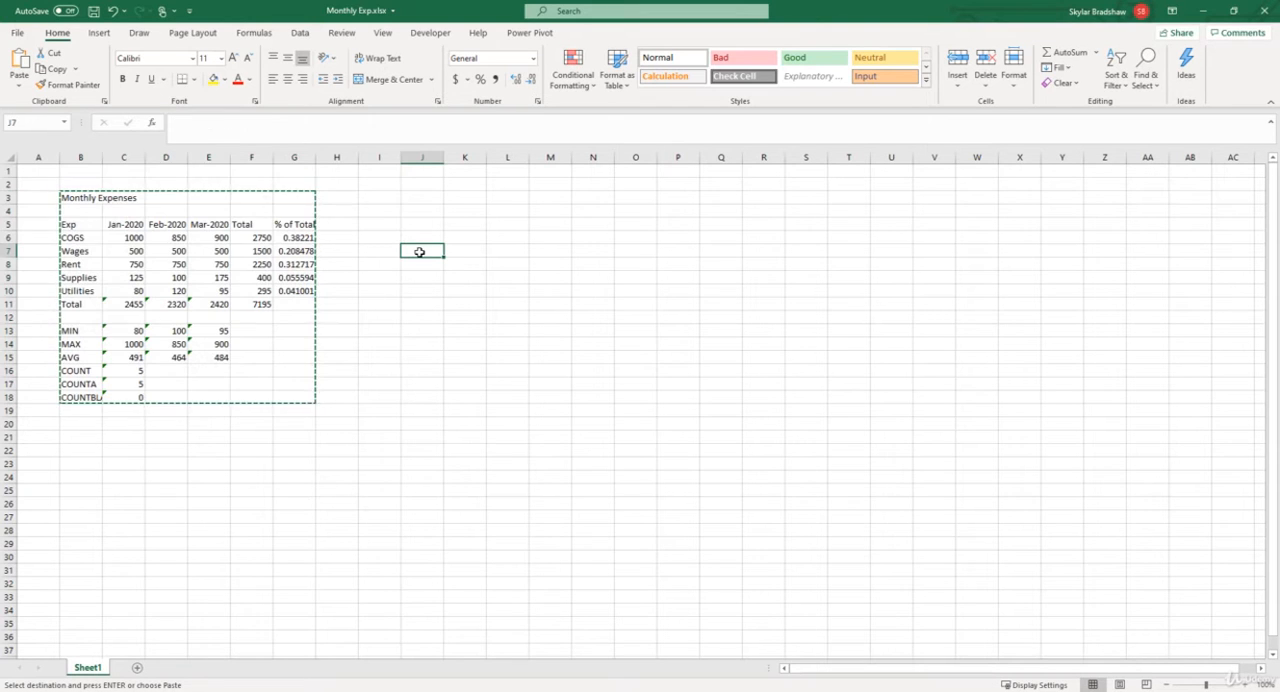
{"action": "left_click", "coordinate": [22, 62]}
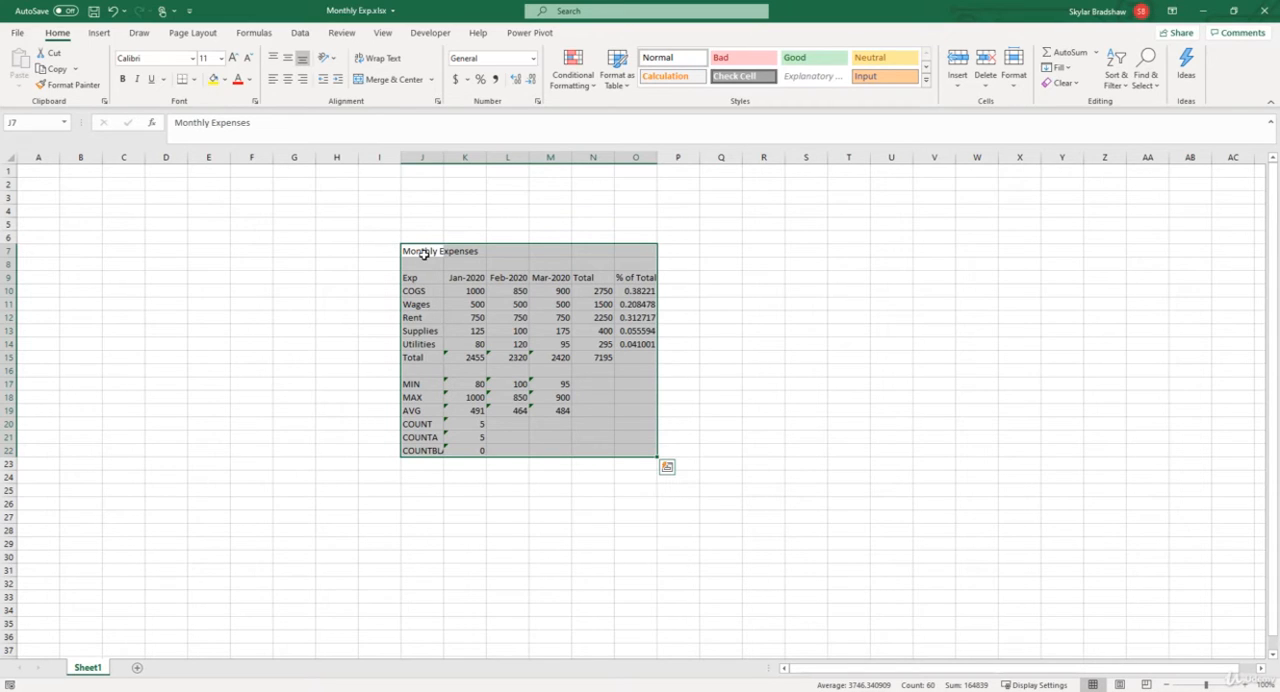
Step: Cut the monthly expenses block from J7:O22 and paste it back starting at cell B3
{"action": "key", "text": "ctrl+x"}
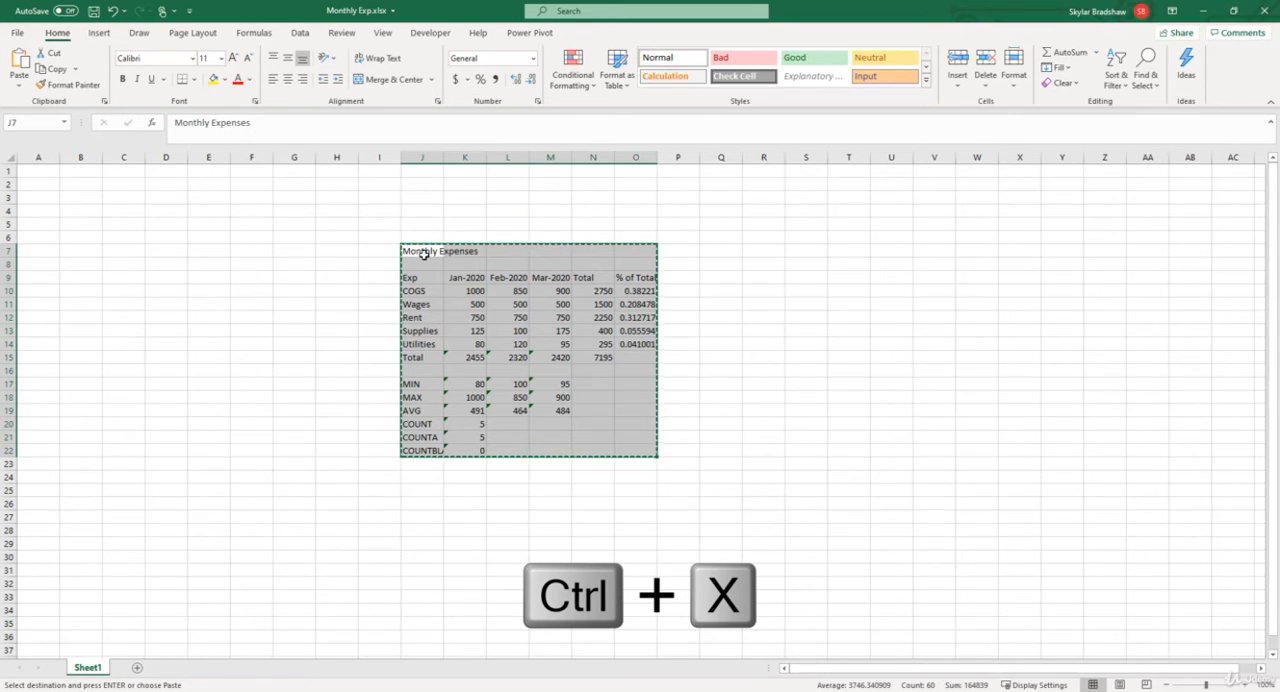
{"action": "left_click", "coordinate": [90, 198]}
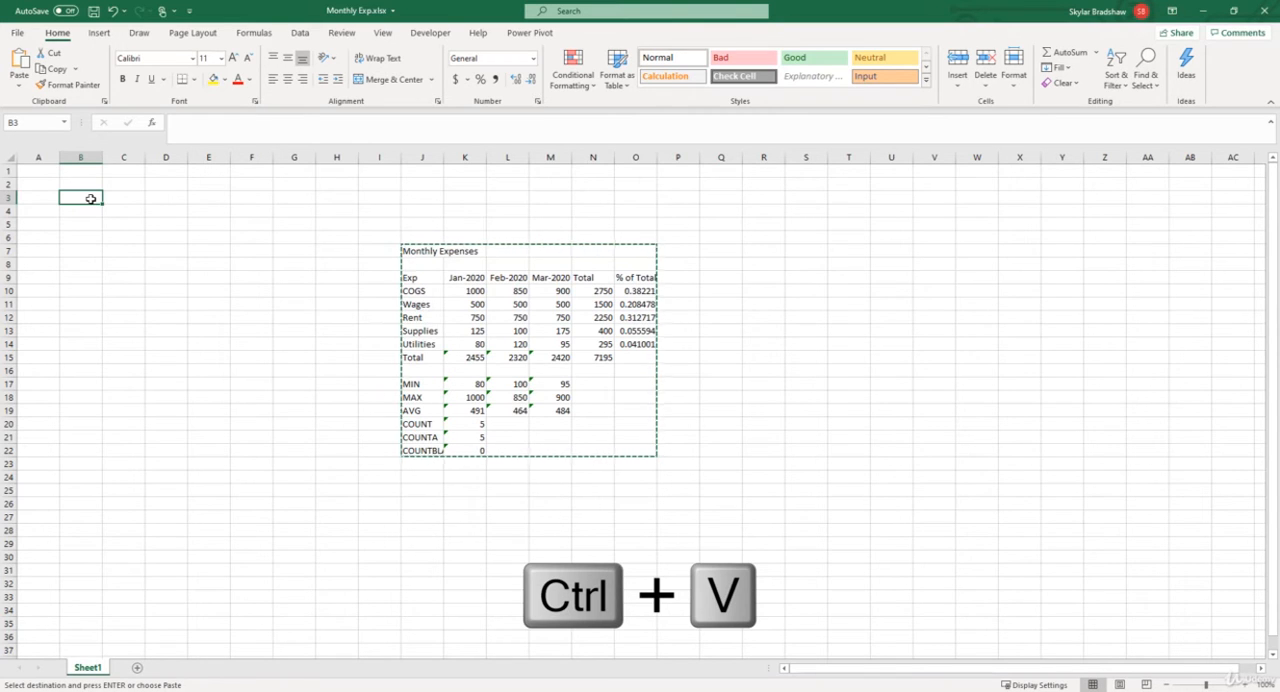
{"action": "key", "text": "ctrl+v"}
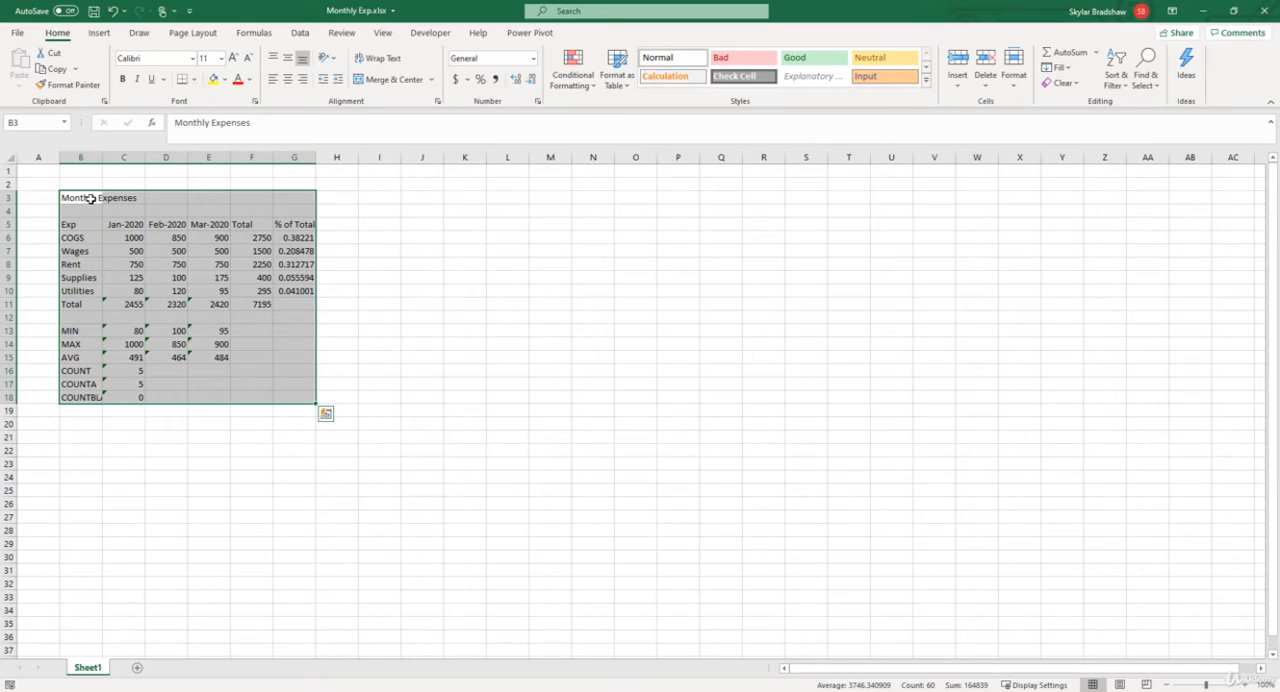
{"action": "left_click", "coordinate": [90, 198]}
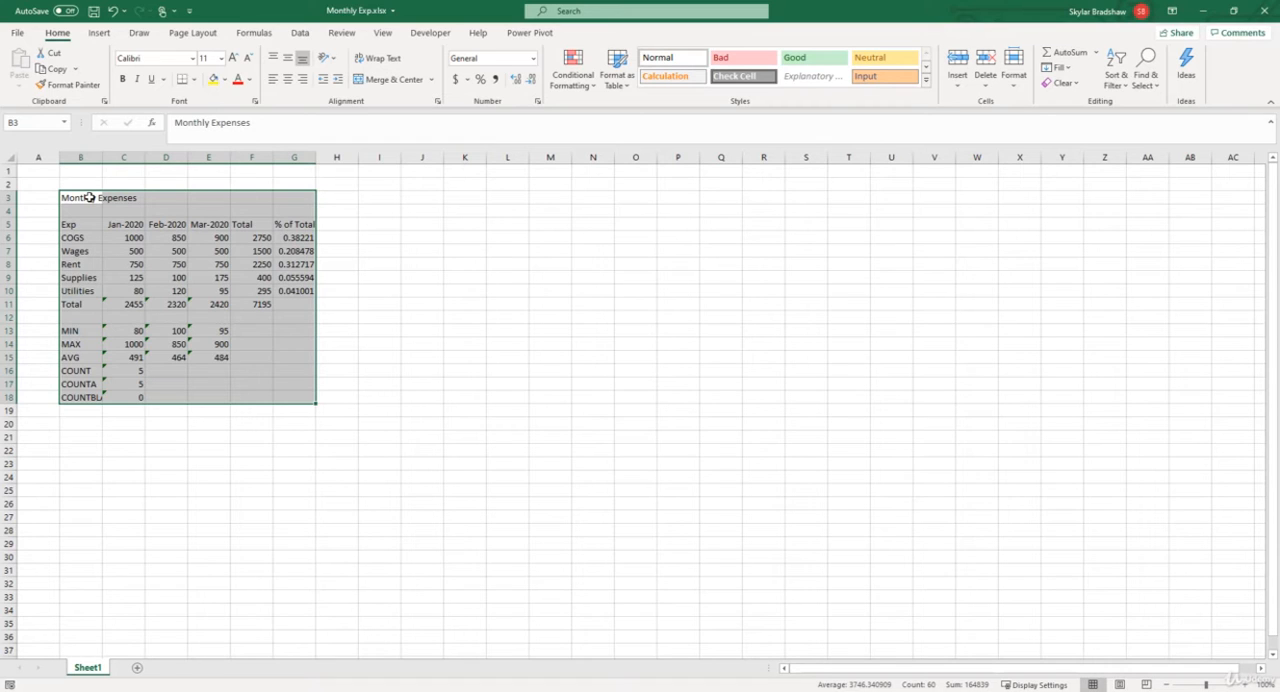
Step: Move the January Rent value from C8 to J8, and undo the move
{"action": "left_click", "coordinate": [118, 265]}
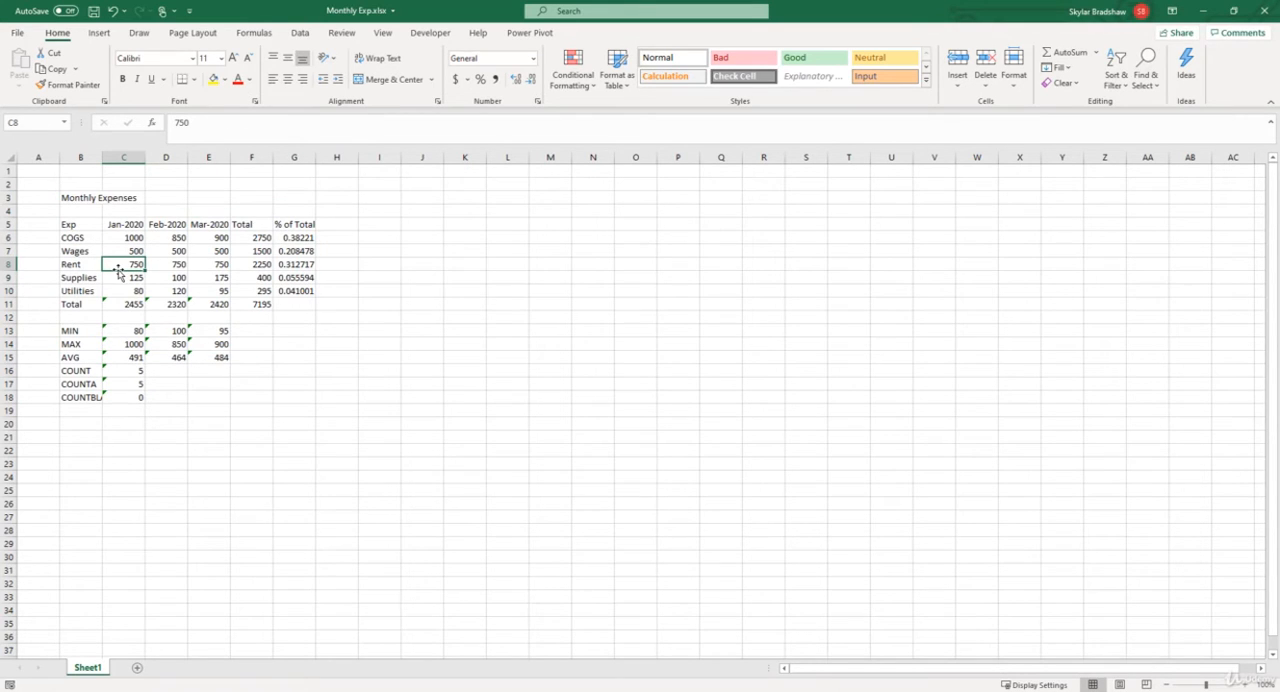
{"action": "left_click_drag", "start_coordinate": [118, 272], "coordinate": [436, 265]}
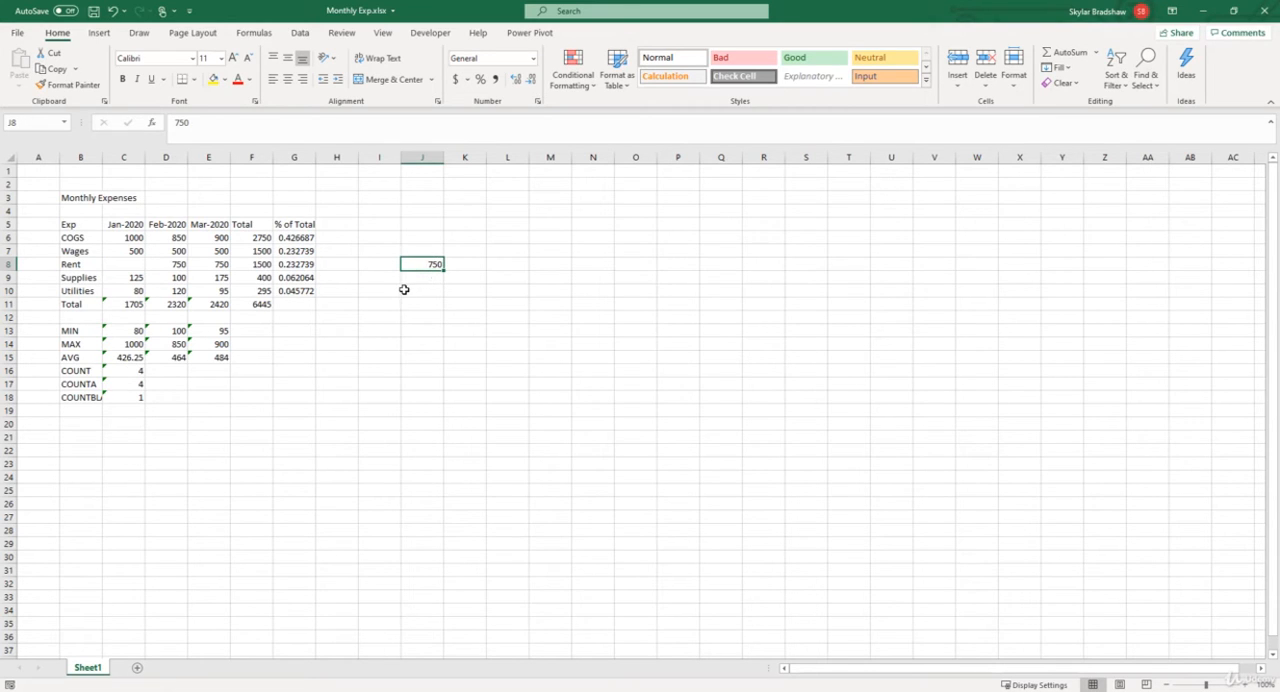
{"action": "key", "text": "ctrl+z"}
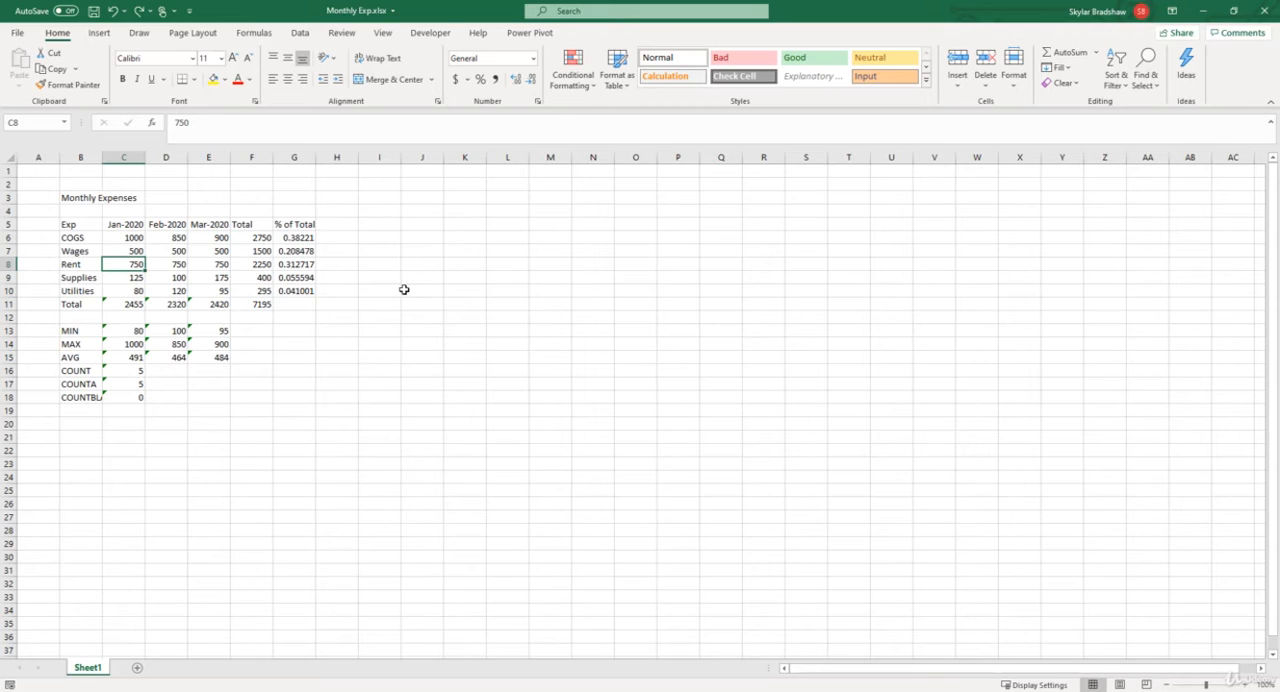
Step: Copy the monthly expenses block B3:G18 and paste the duplicate starting at cell K3
{"action": "left_click", "coordinate": [78, 200]}
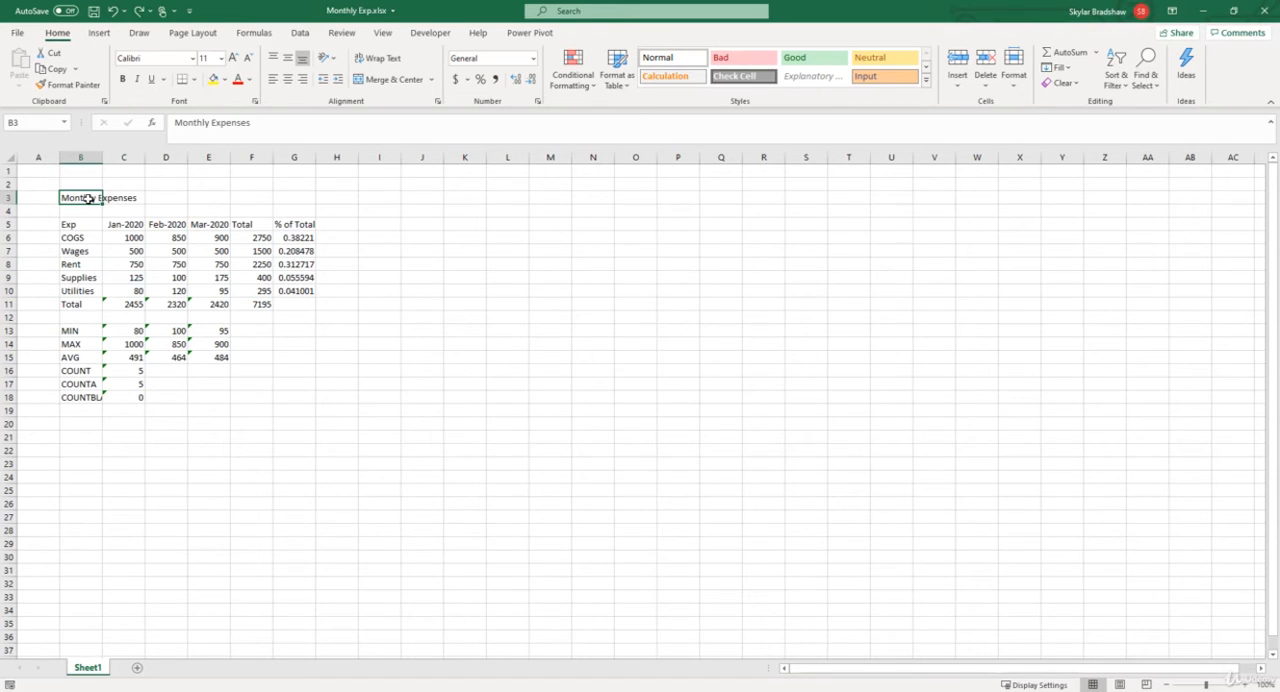
{"action": "left_click_drag", "start_coordinate": [88, 199], "coordinate": [295, 392]}
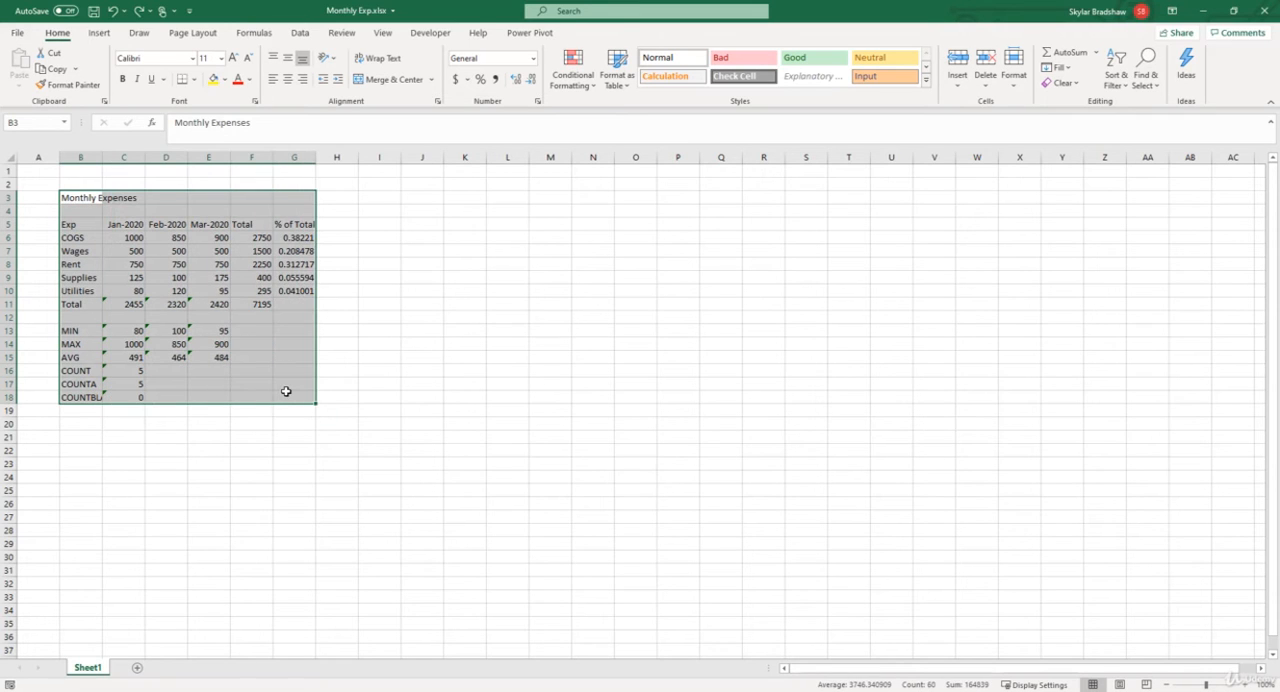
{"action": "left_click", "coordinate": [56, 69]}
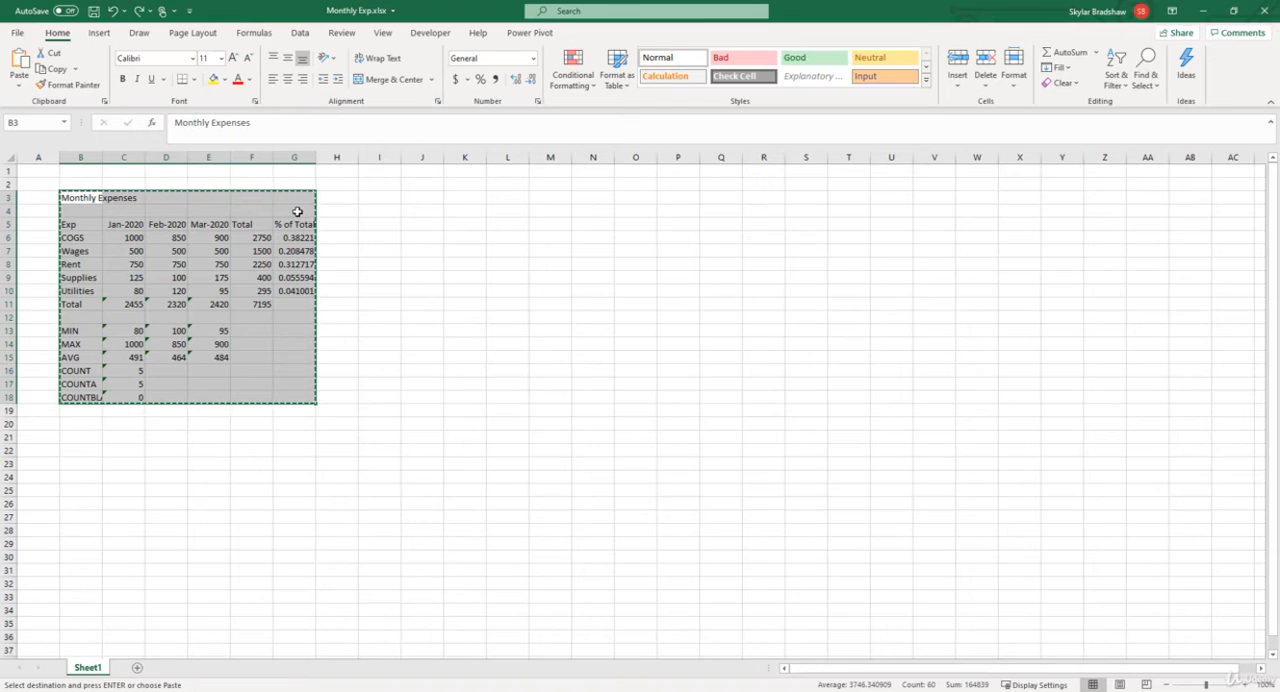
{"action": "left_click", "coordinate": [462, 198]}
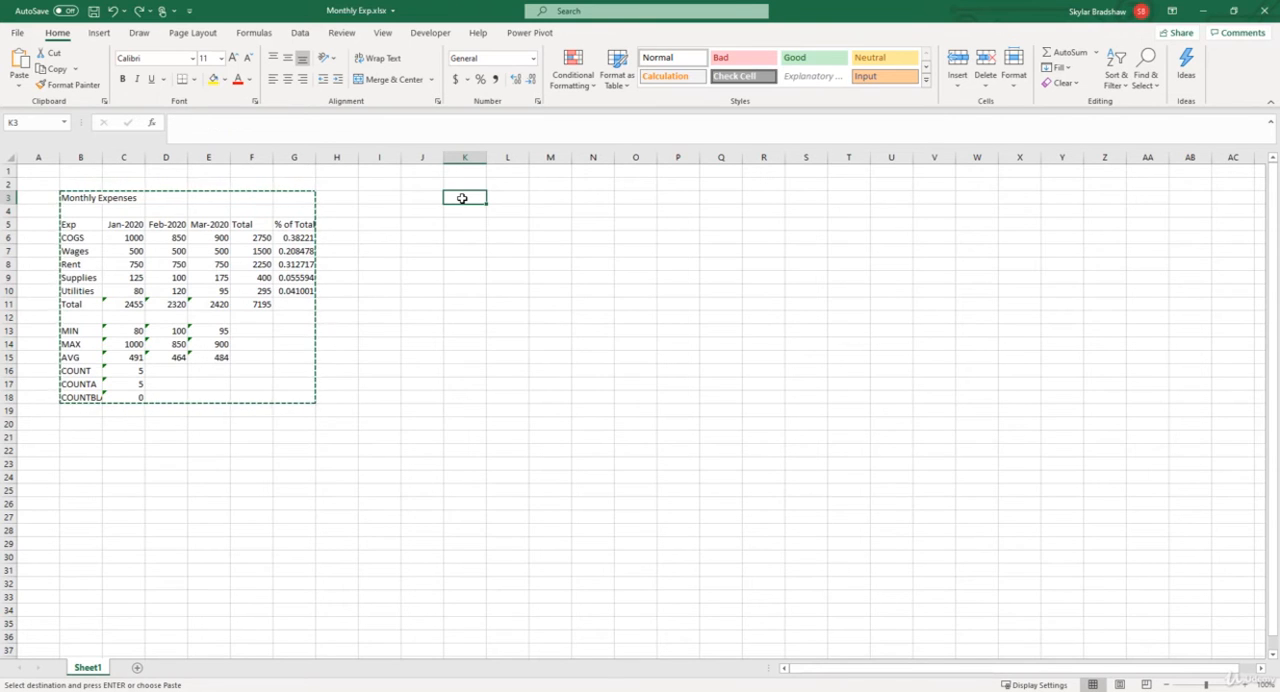
{"action": "left_click", "coordinate": [20, 60]}
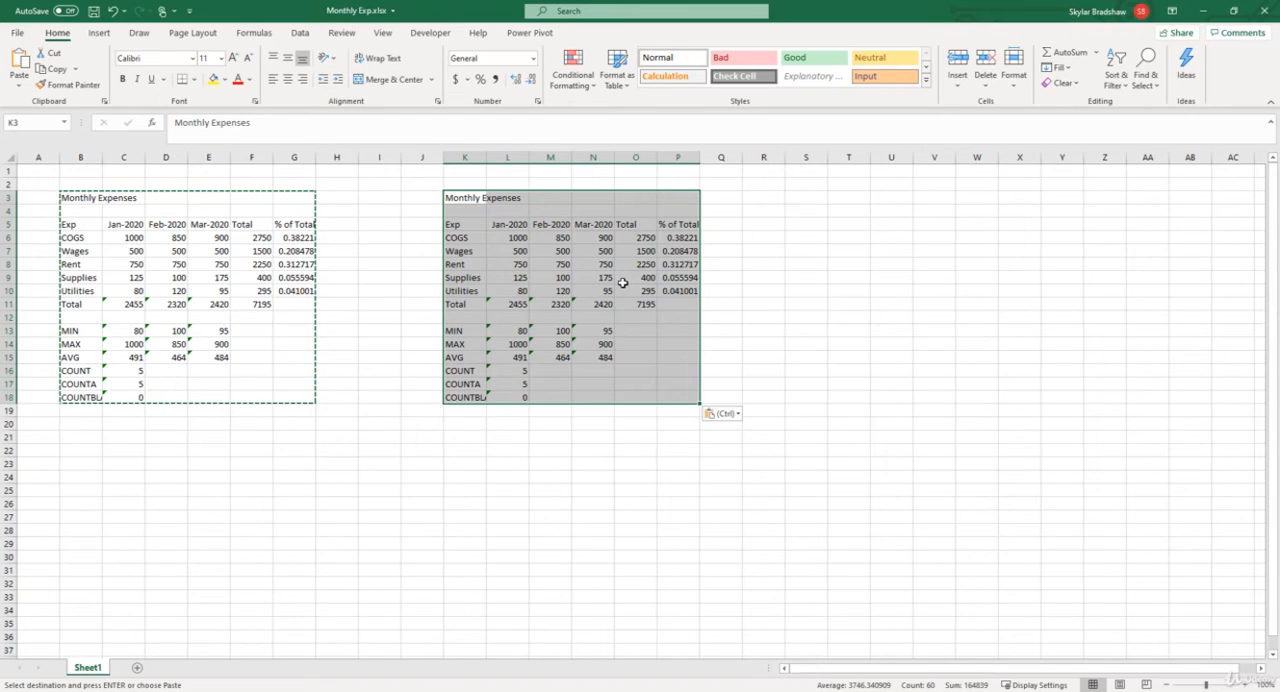
Step: Check the January total formula in L11 of the duplicate against its source cells L6:L10, and end copy mode
{"action": "left_click", "coordinate": [514, 302]}
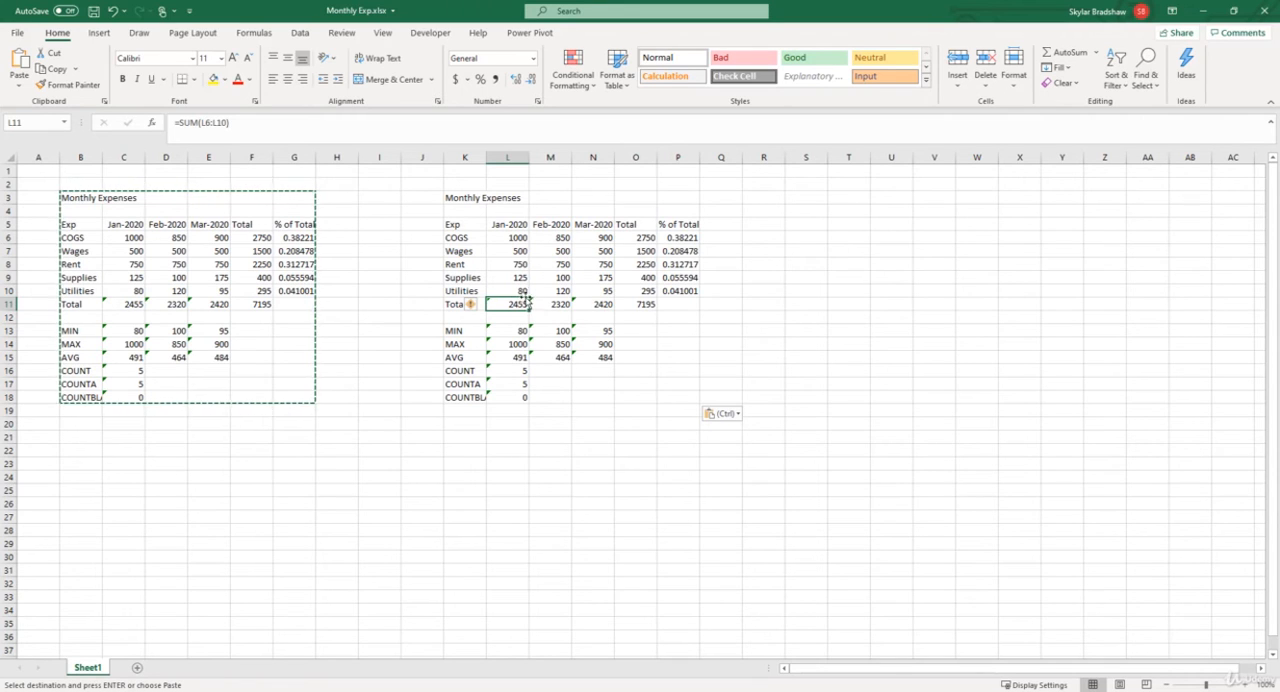
{"action": "left_click_drag", "start_coordinate": [508, 237], "coordinate": [508, 287]}
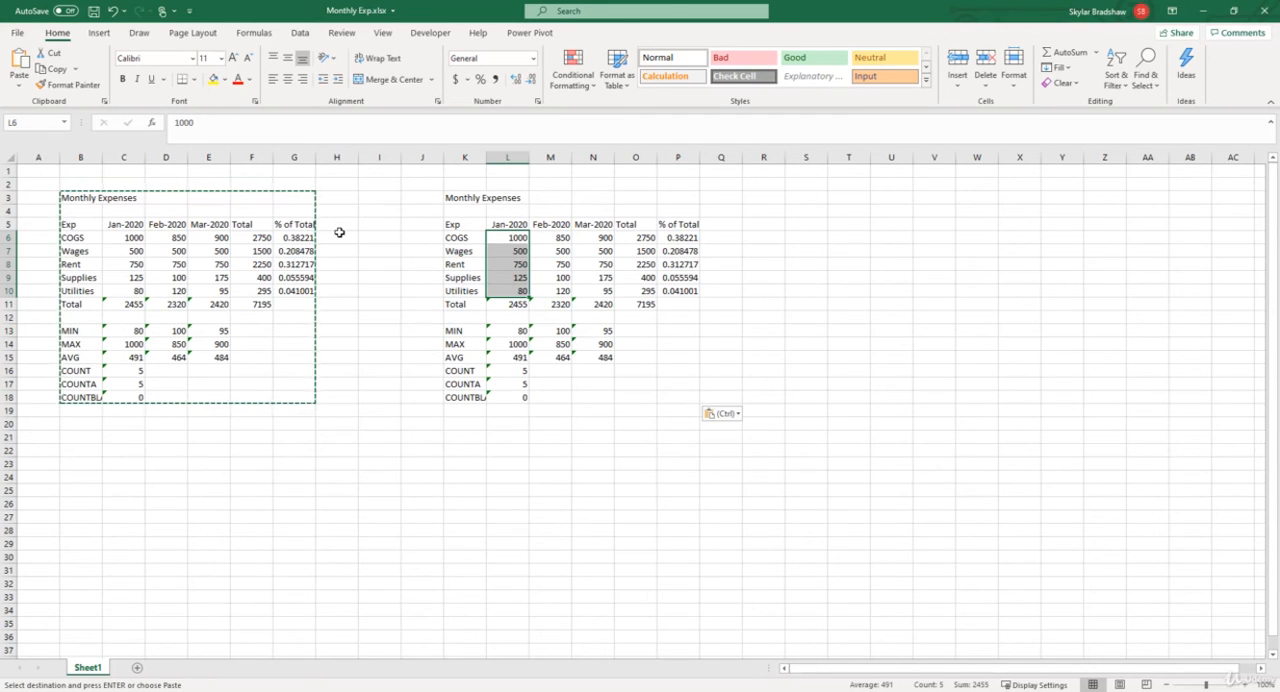
{"action": "key", "text": "Escape"}
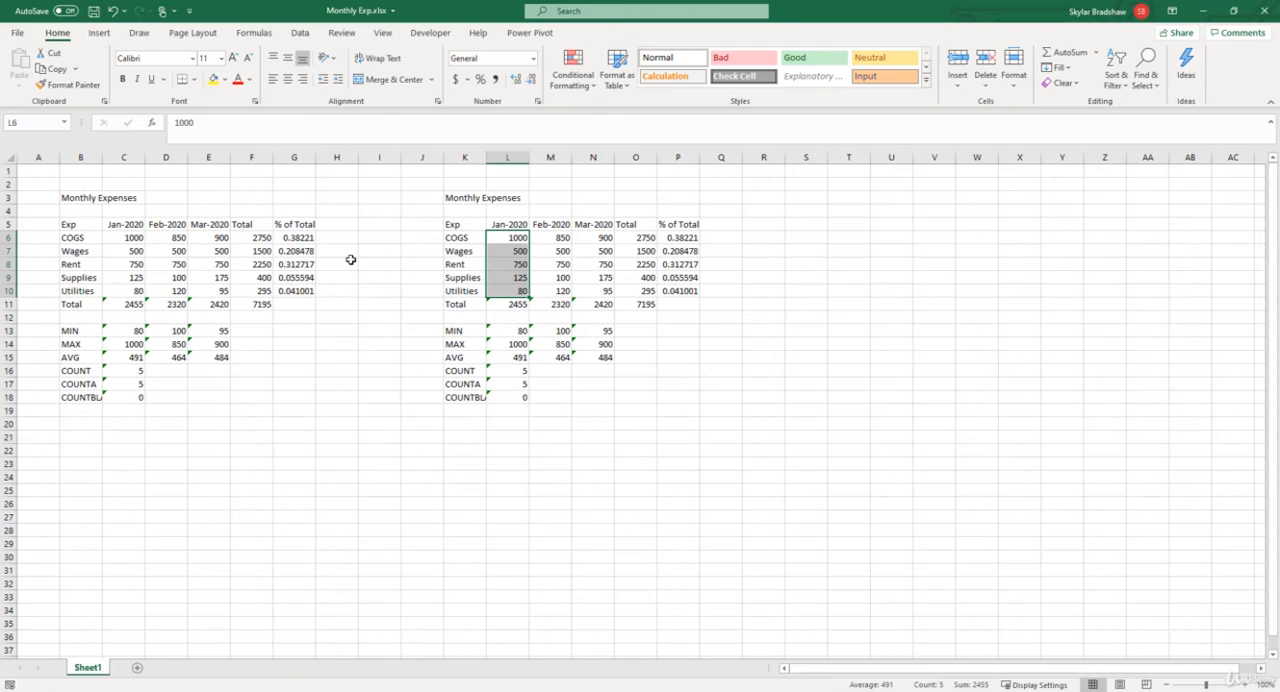
Step: Delete the duplicate expenses block in K3:P18
{"action": "left_click_drag", "start_coordinate": [460, 197], "coordinate": [676, 392]}
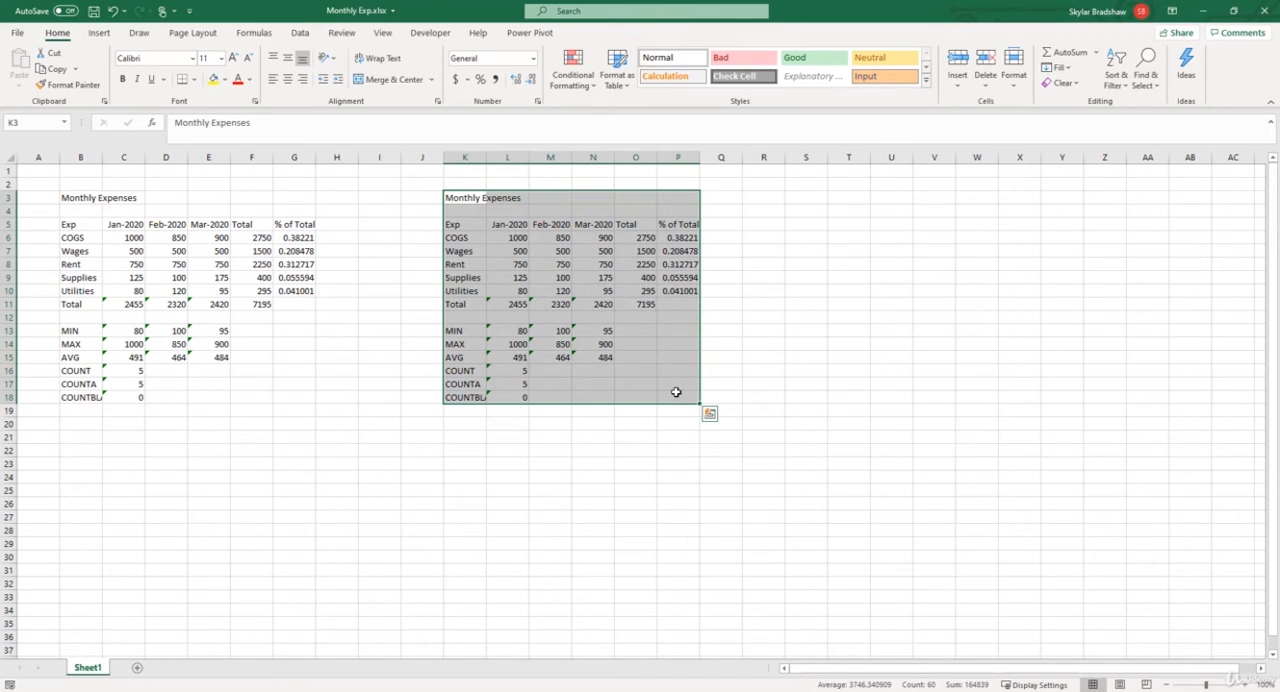
{"action": "key", "text": "Delete"}
{"action": "left_click", "coordinate": [676, 394]}
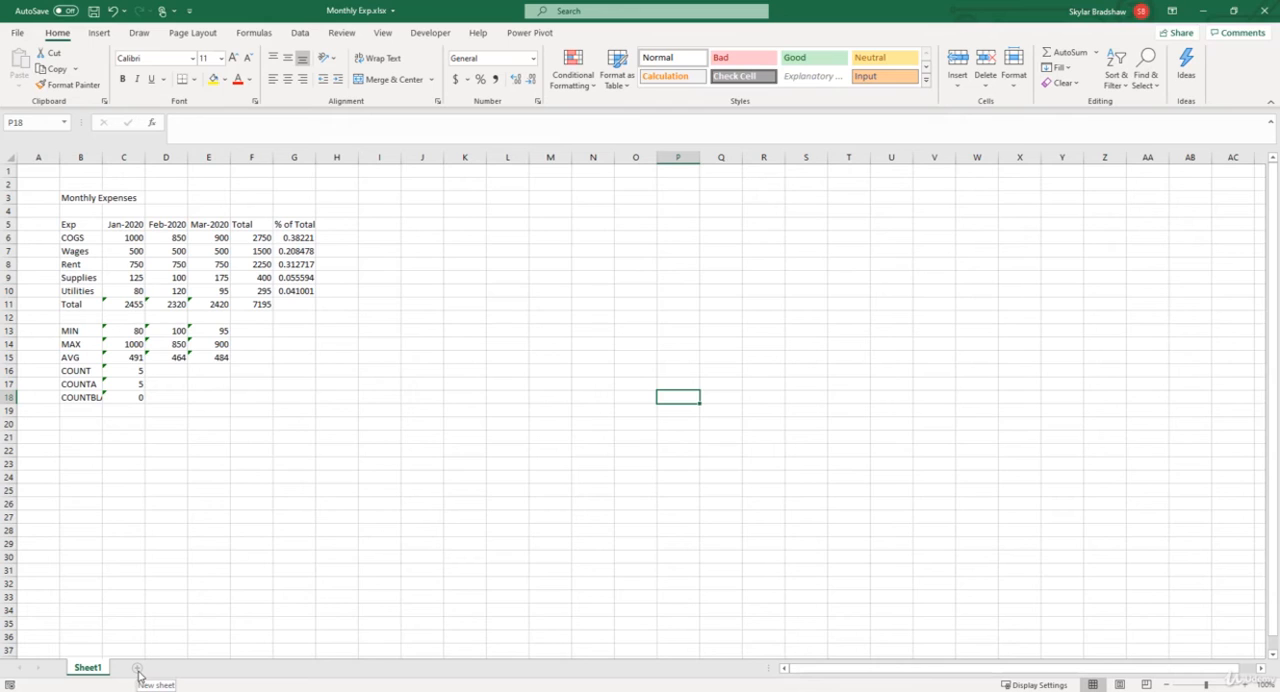
Step: Add a new worksheet and copy the monthly expenses block B3:G18 from Sheet1 to cell B4 of the new sheet
{"action": "left_click", "coordinate": [138, 670]}
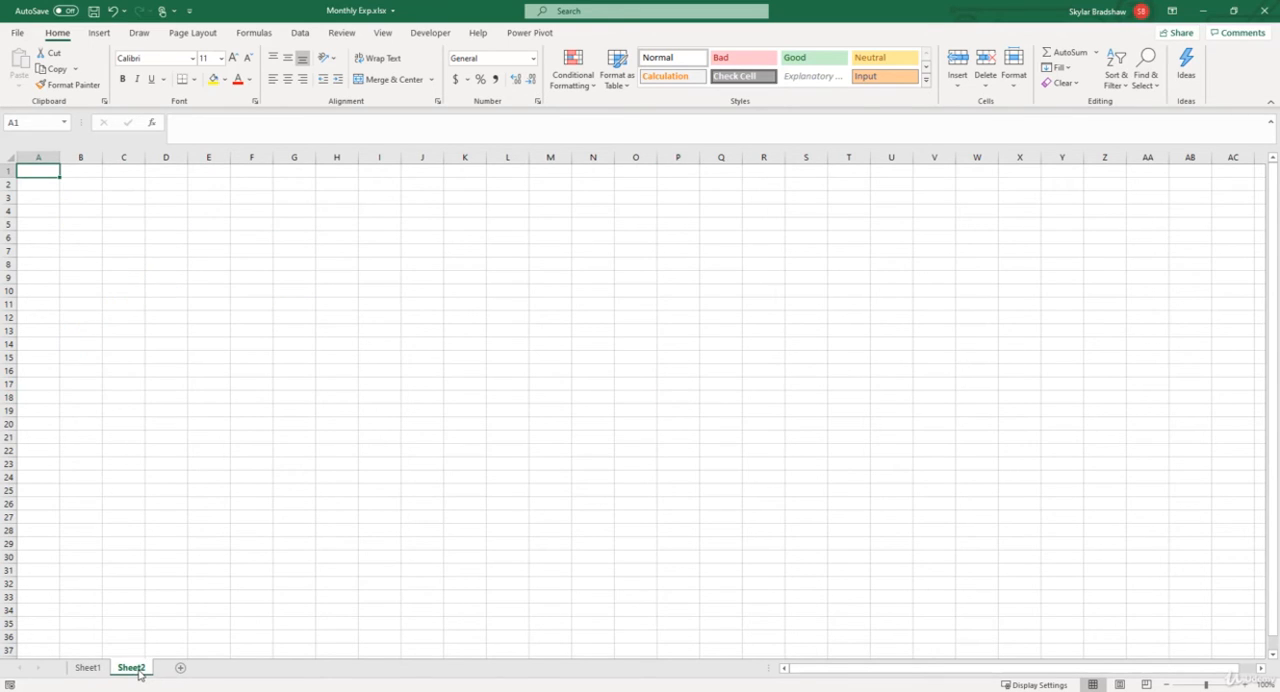
{"action": "left_click", "coordinate": [100, 669]}
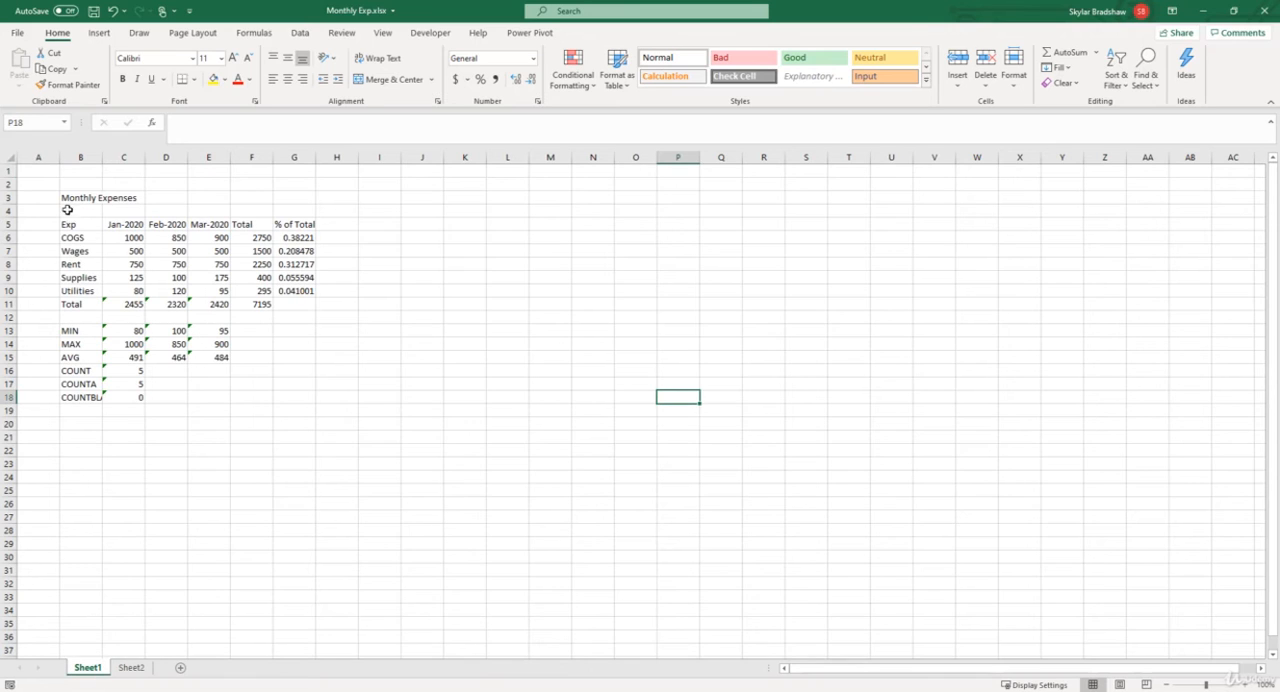
{"action": "left_click_drag", "start_coordinate": [64, 197], "coordinate": [284, 389]}
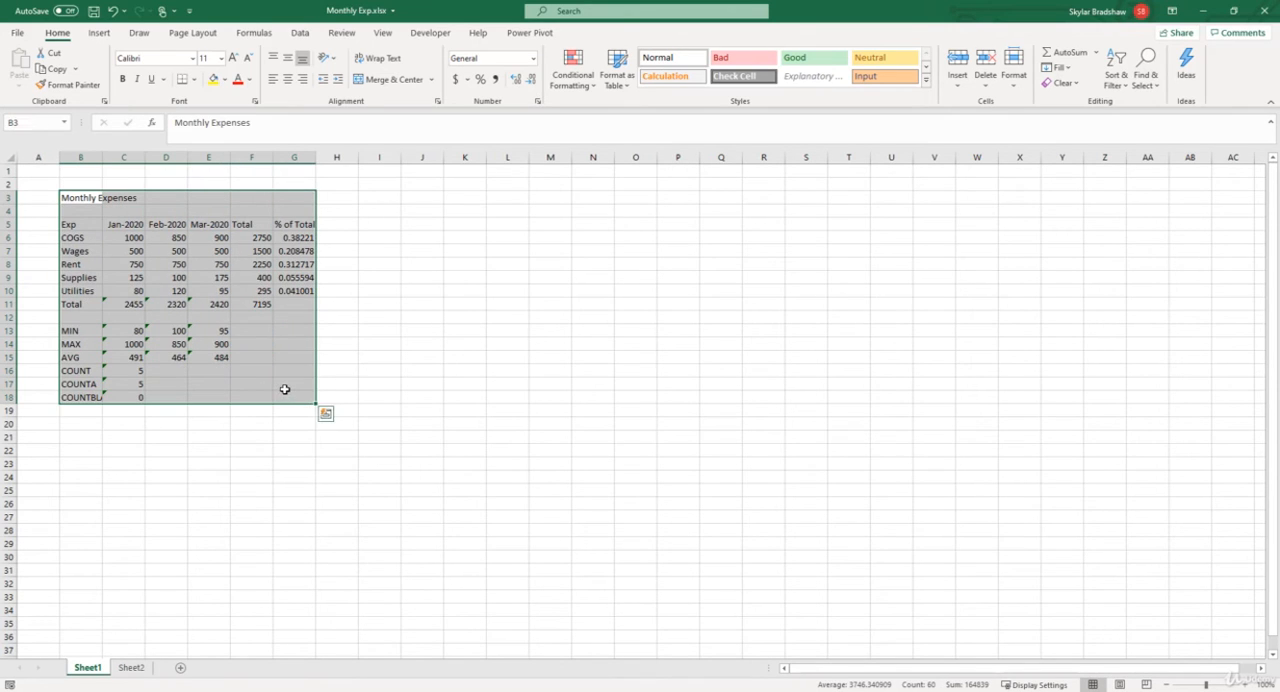
{"action": "key", "text": "ctrl+c"}
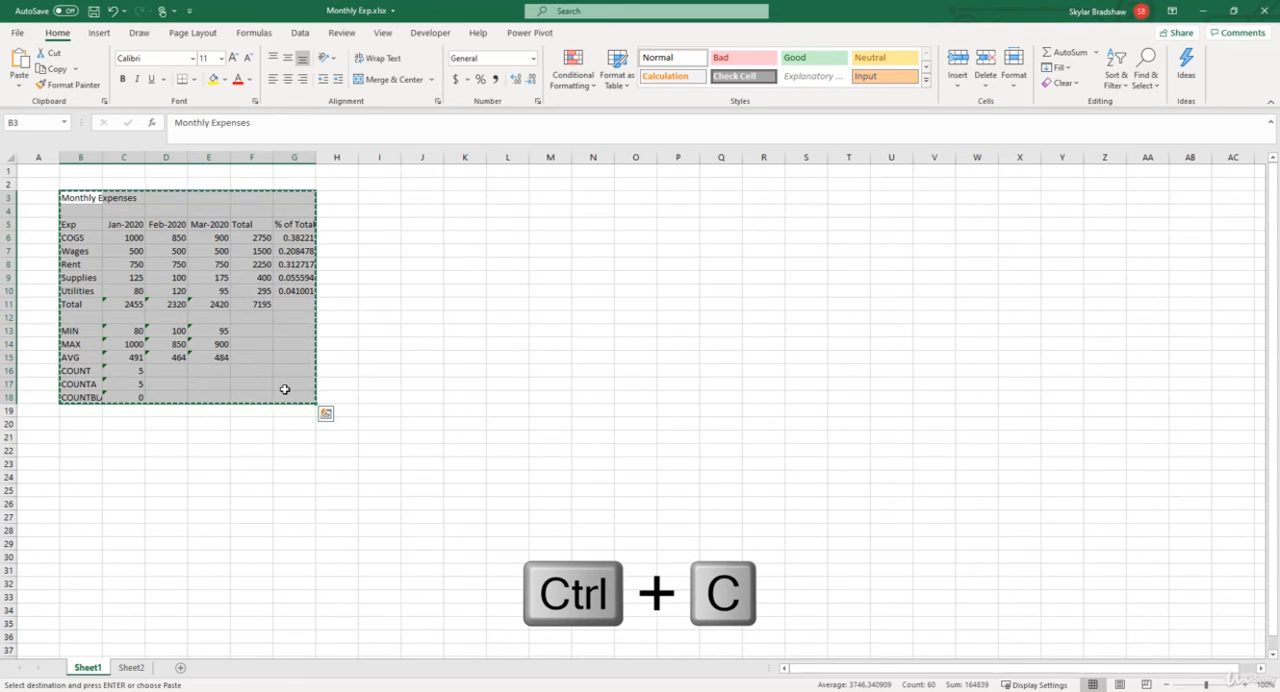
{"action": "left_click", "coordinate": [133, 668]}
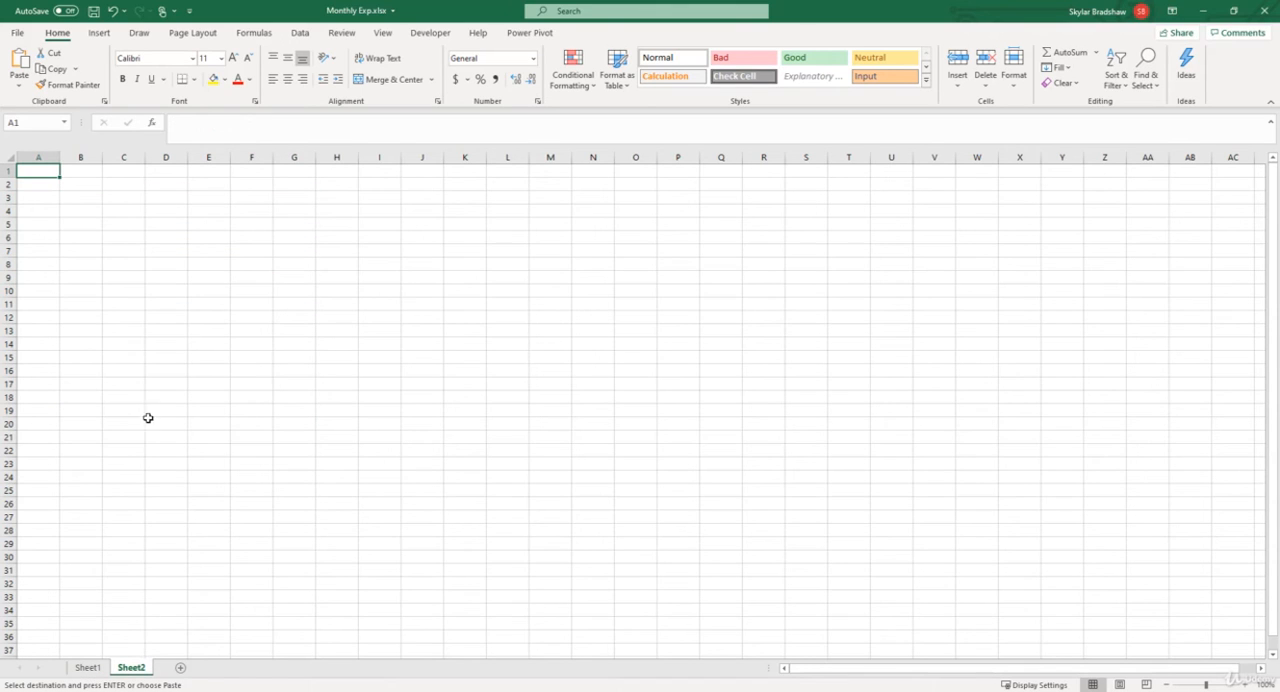
{"action": "left_click", "coordinate": [97, 209]}
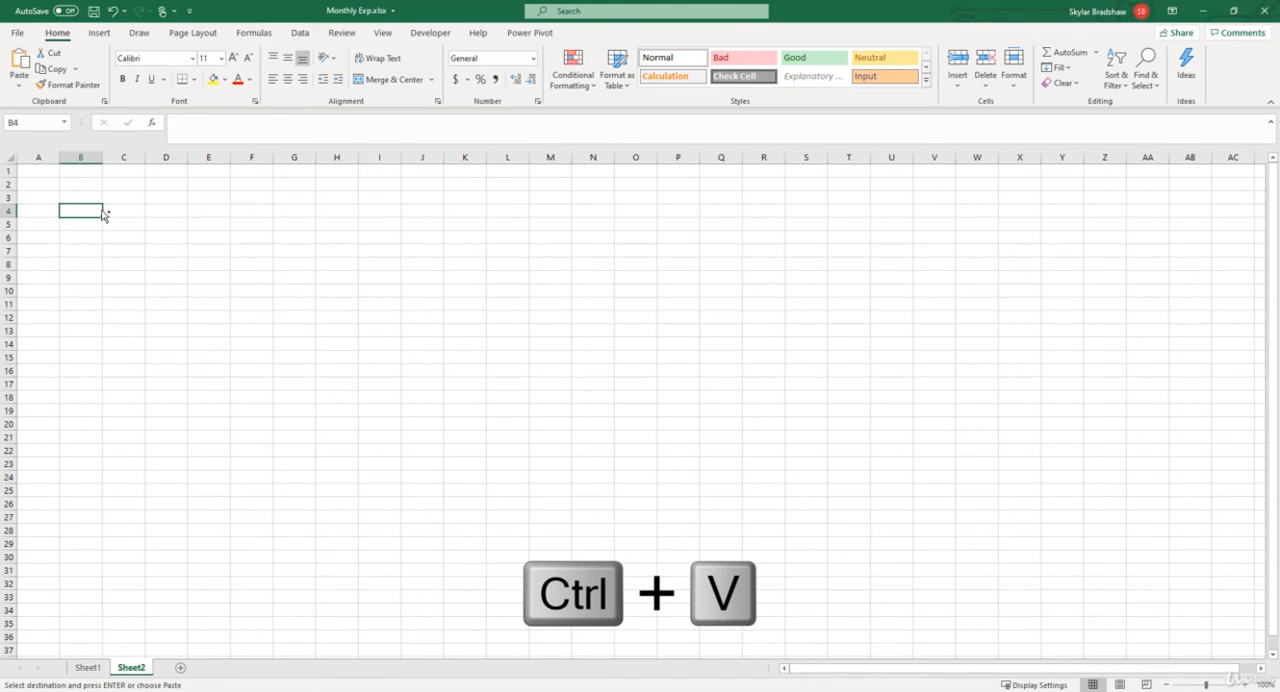
{"action": "key", "text": "ctrl+v"}
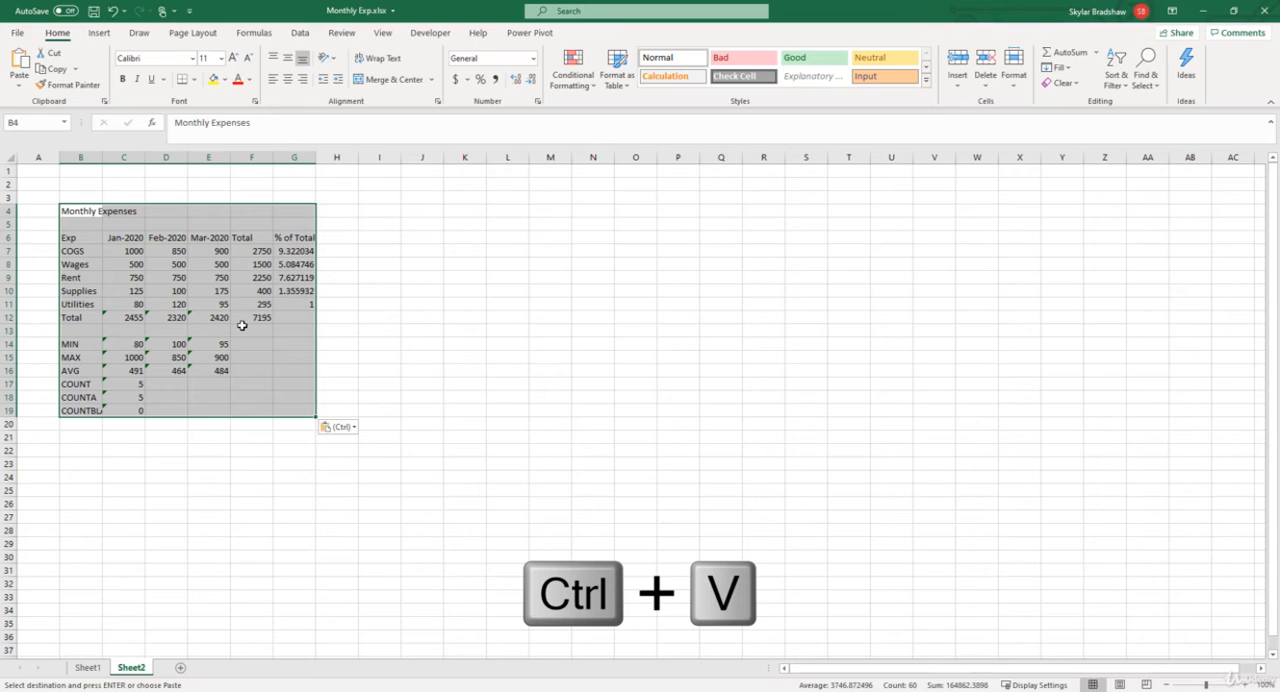
Step: Check the January, February and March total formulas in row 12 of the pasted block, and return to Sheet1
{"action": "left_click", "coordinate": [126, 316]}
{"action": "left_click", "coordinate": [162, 317]}
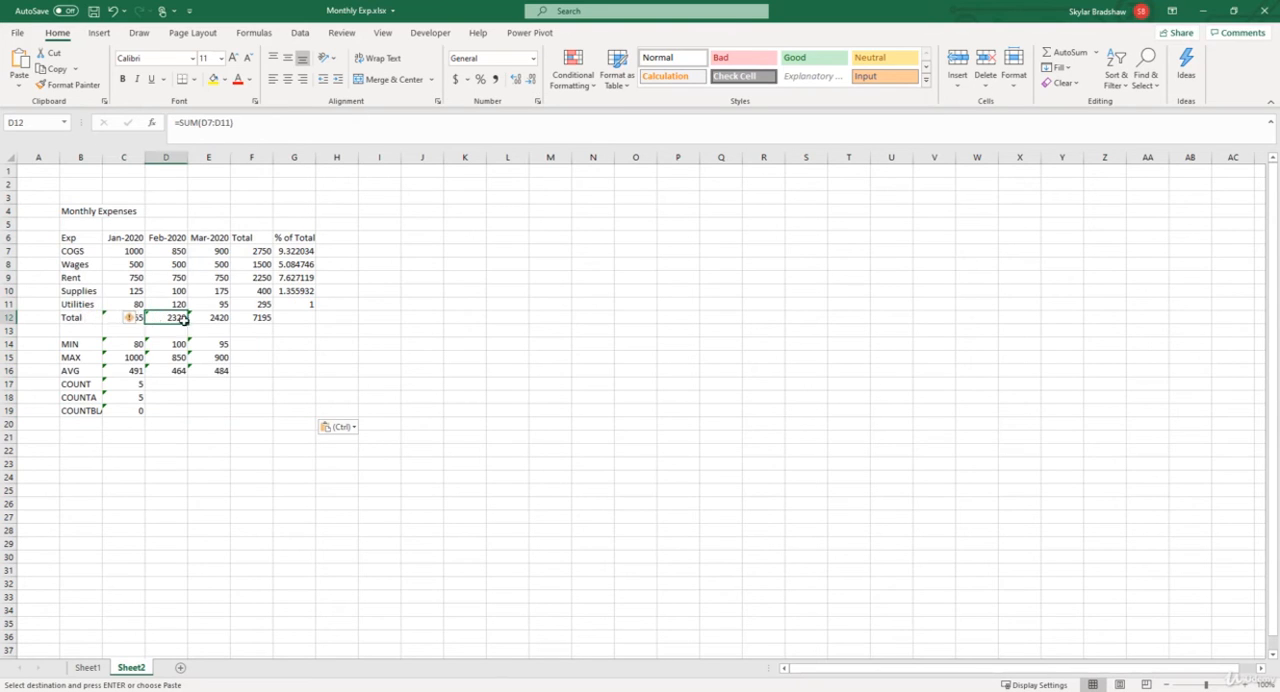
{"action": "left_click", "coordinate": [205, 317]}
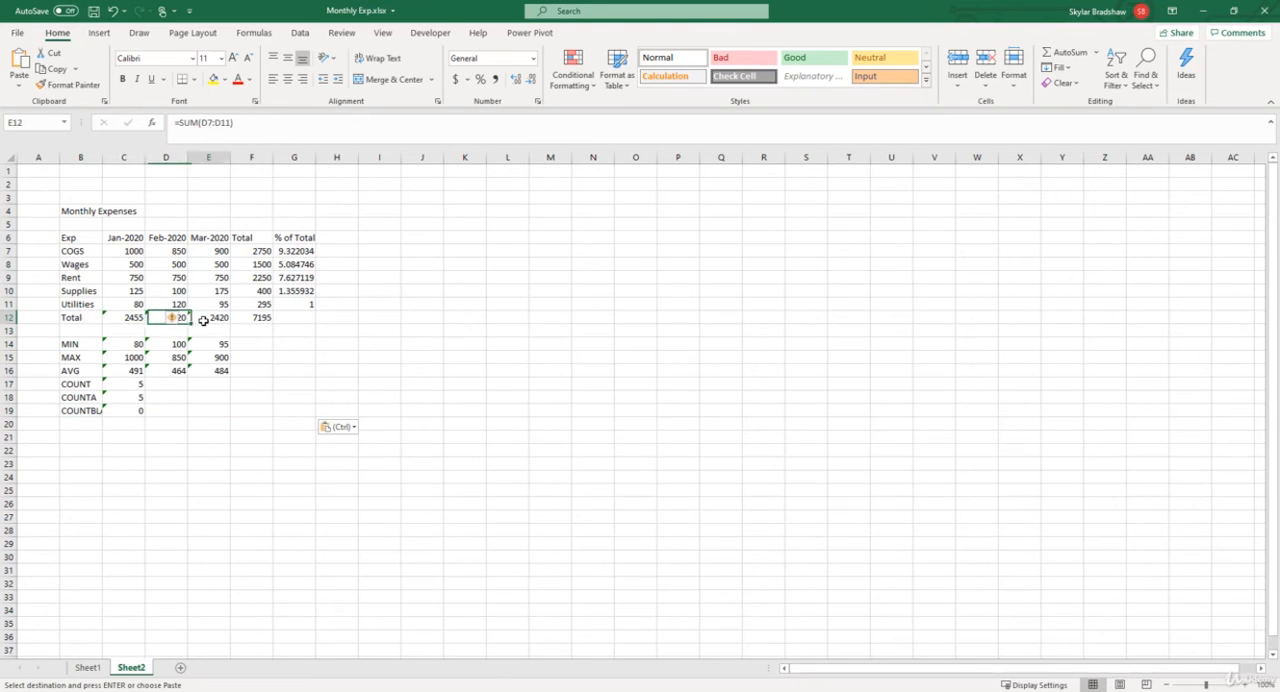
{"action": "left_click", "coordinate": [87, 668]}
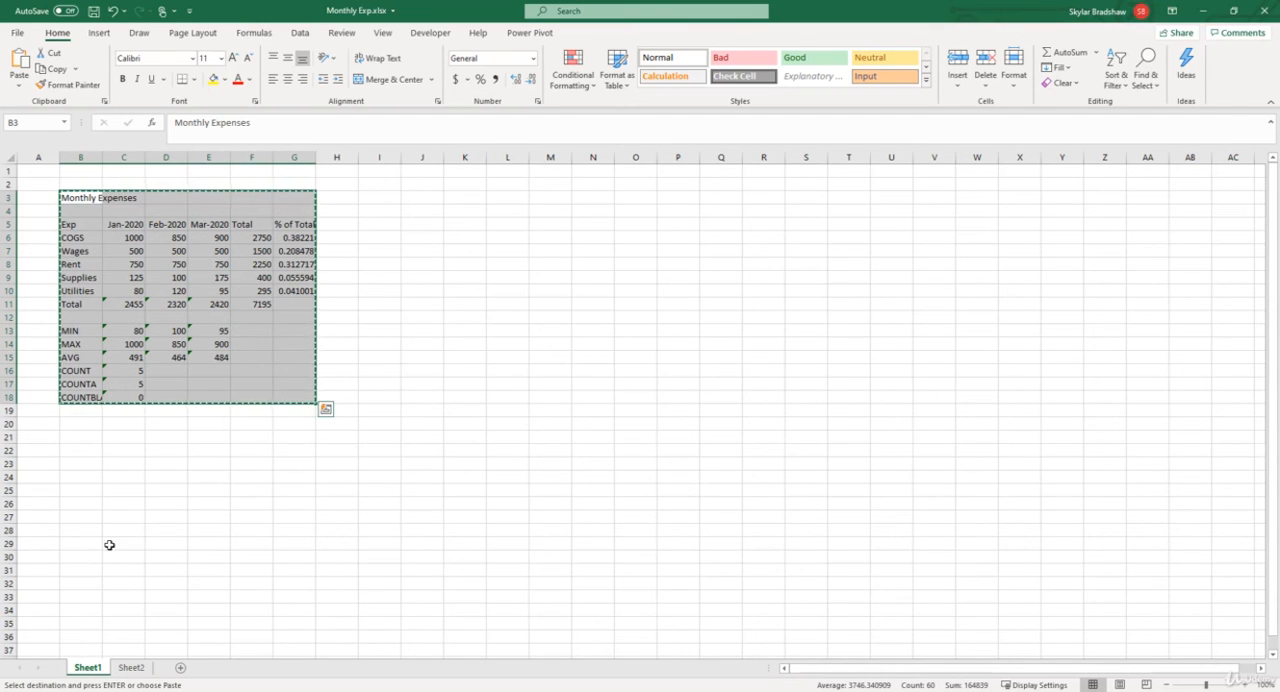
Step: Delete the pasted monthly expenses block in B4:G19 of Sheet2
{"action": "left_click", "coordinate": [143, 667]}
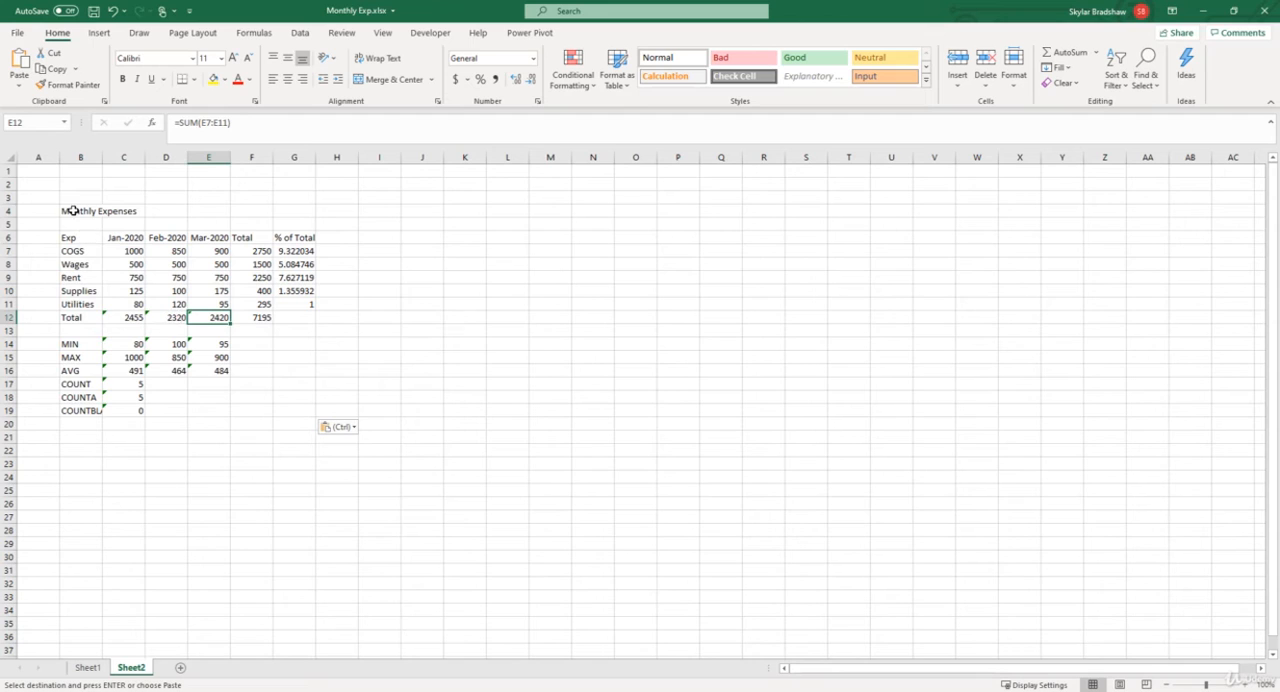
{"action": "left_click_drag", "start_coordinate": [72, 210], "coordinate": [277, 406]}
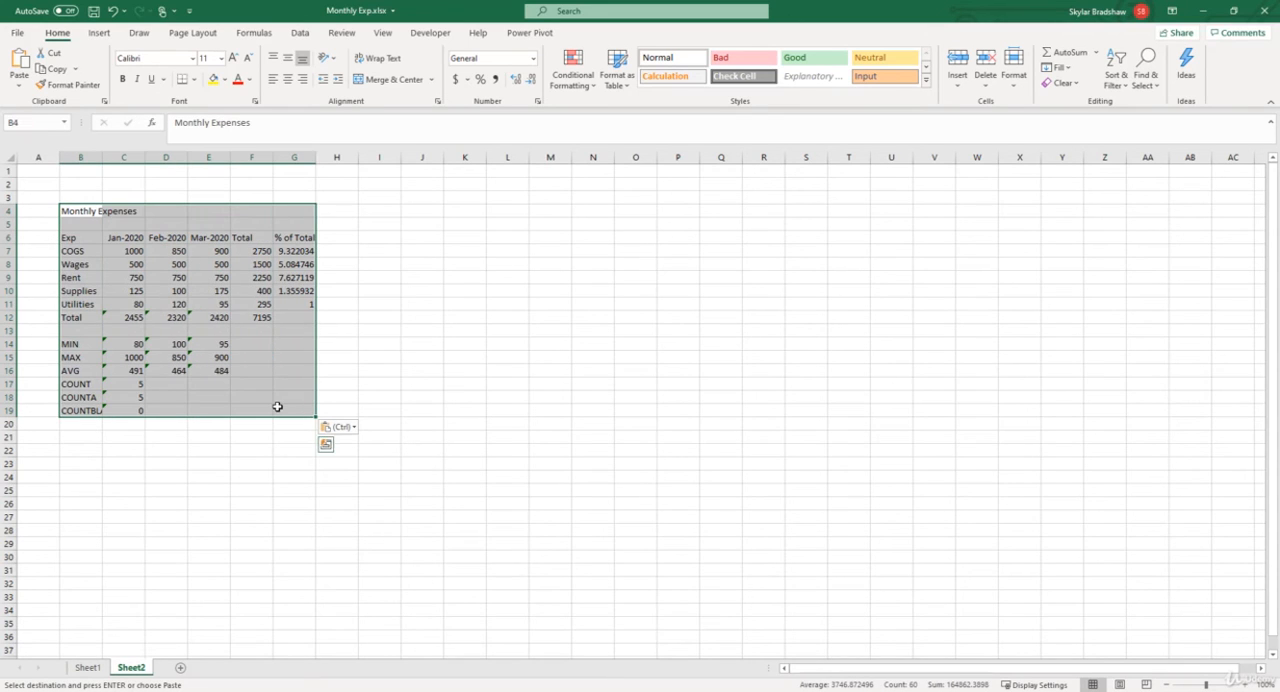
{"action": "key", "text": "Delete"}
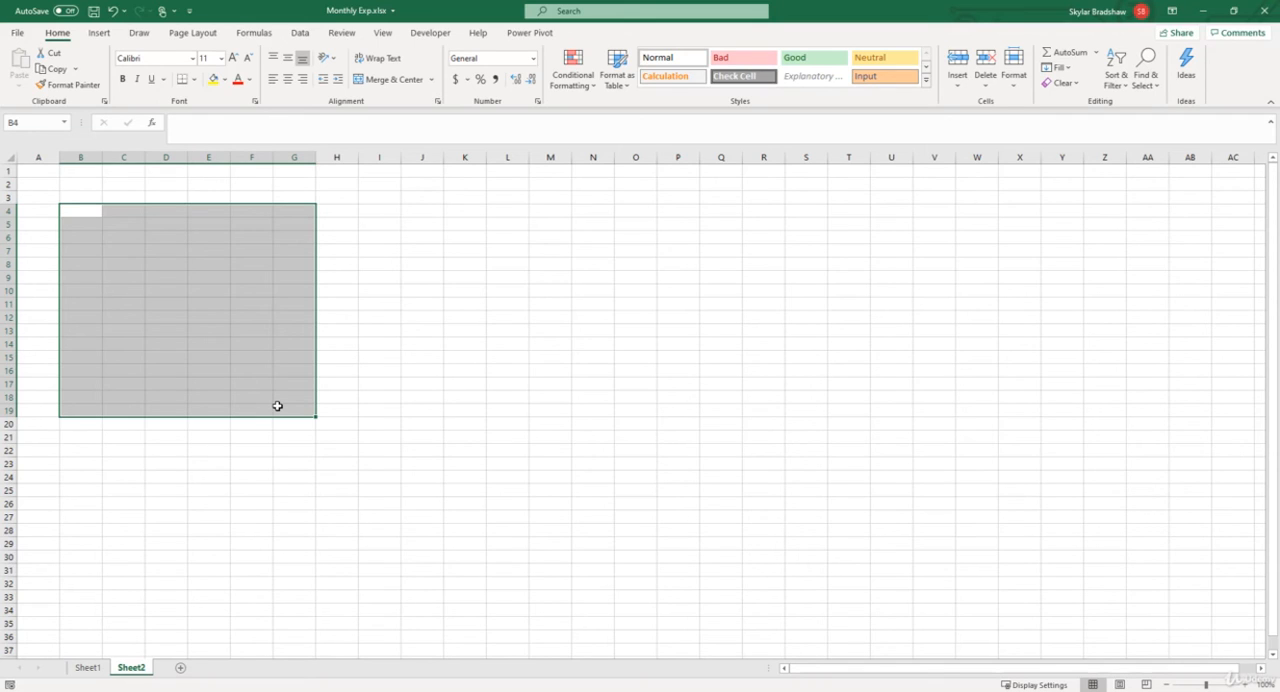
Step: Copy the monthly expenses block B3:G18 on Sheet1 and paste duplicates of it at cells M6 and F28
{"action": "left_click", "coordinate": [88, 668]}
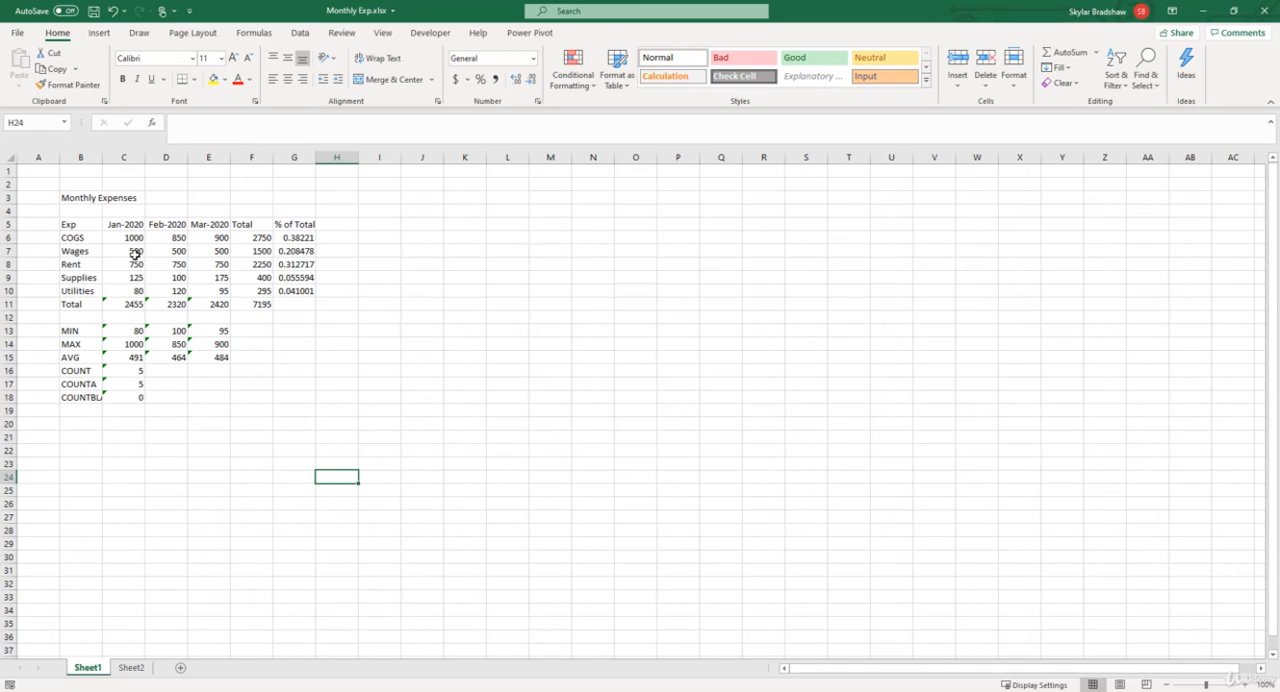
{"action": "left_click_drag", "start_coordinate": [72, 197], "coordinate": [300, 398]}
{"action": "key", "text": "ctrl+c"}
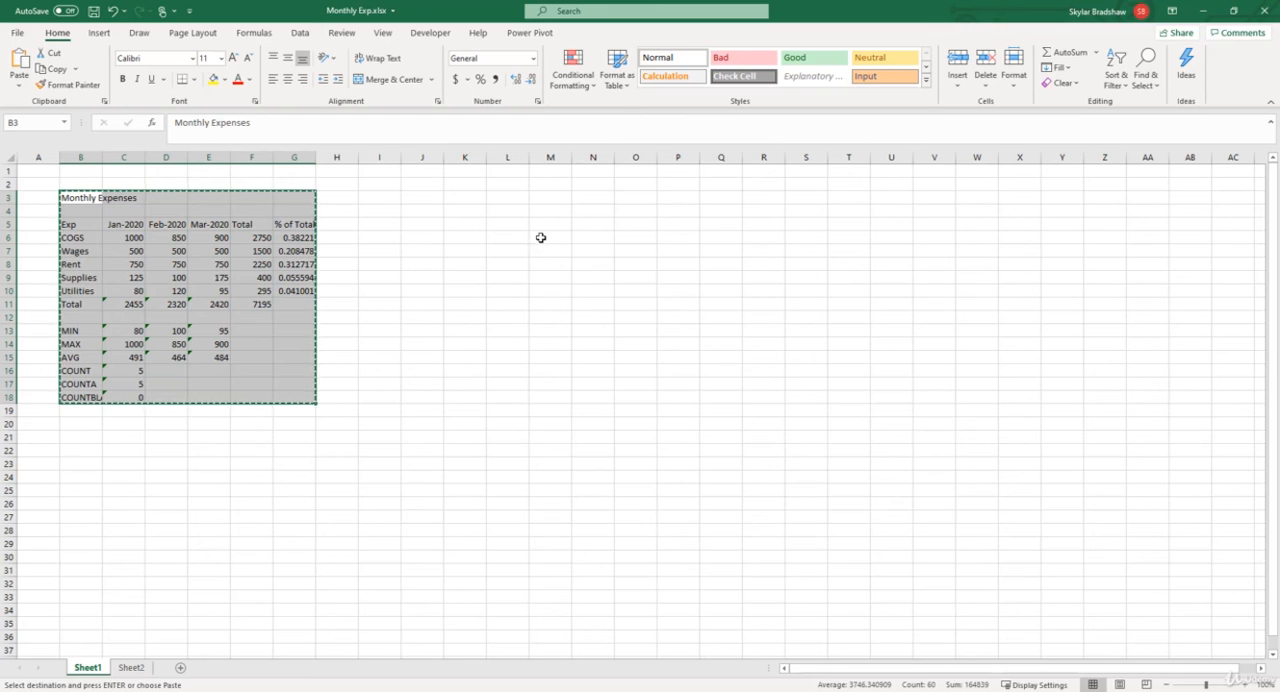
{"action": "left_click", "coordinate": [540, 237]}
{"action": "key", "text": "ctrl+v"}
{"action": "left_click", "coordinate": [248, 533]}
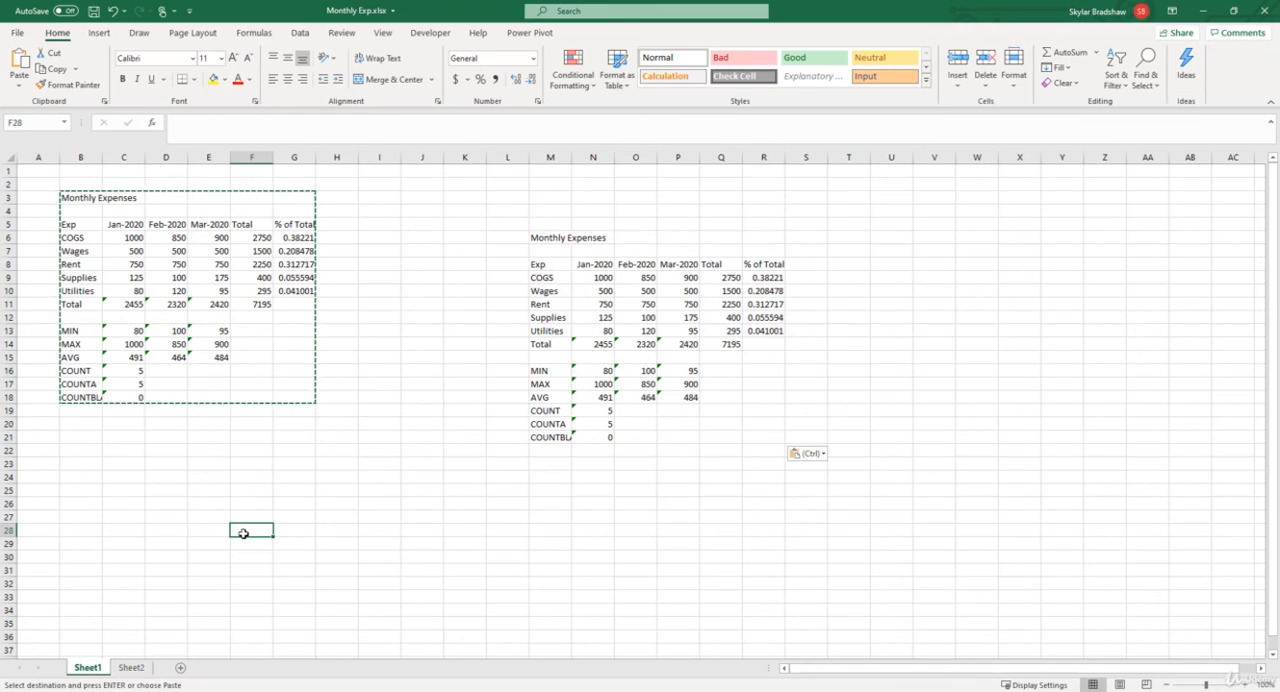
{"action": "key", "text": "ctrl+v"}
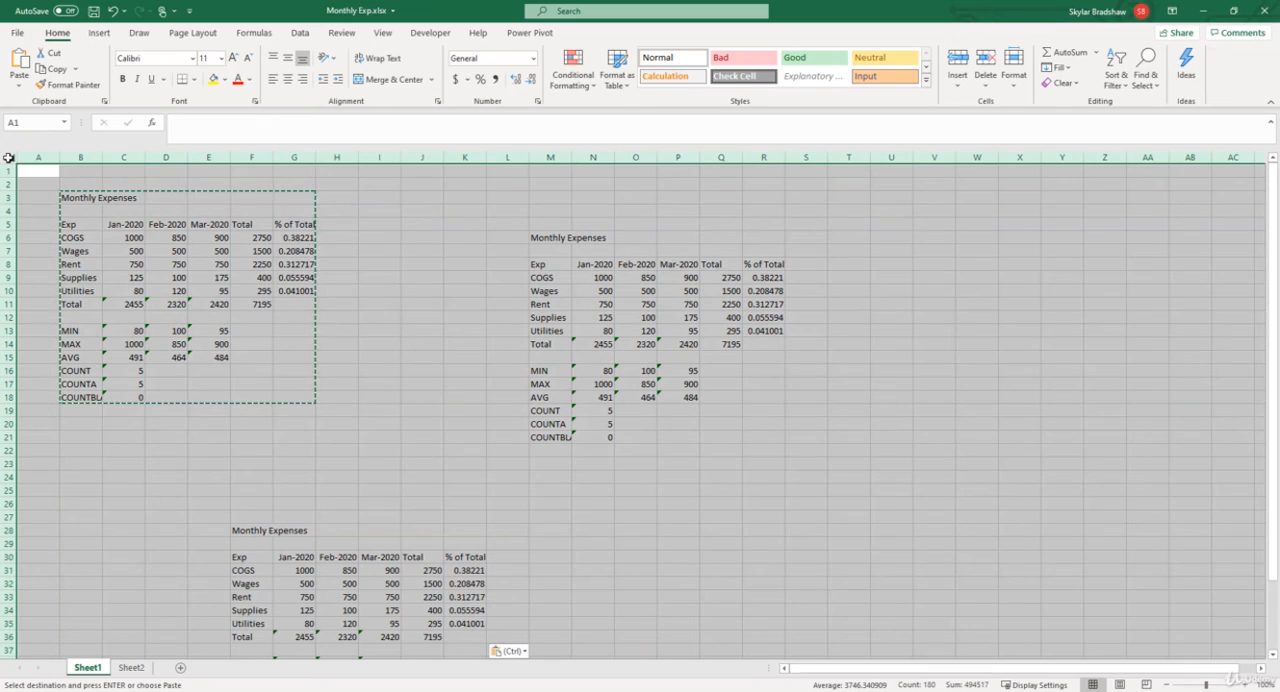
Step: Copy all cells of Sheet1 and paste them over the whole of Sheet2
{"action": "left_click", "coordinate": [8, 158]}
{"action": "key", "text": "ctrl+c"}
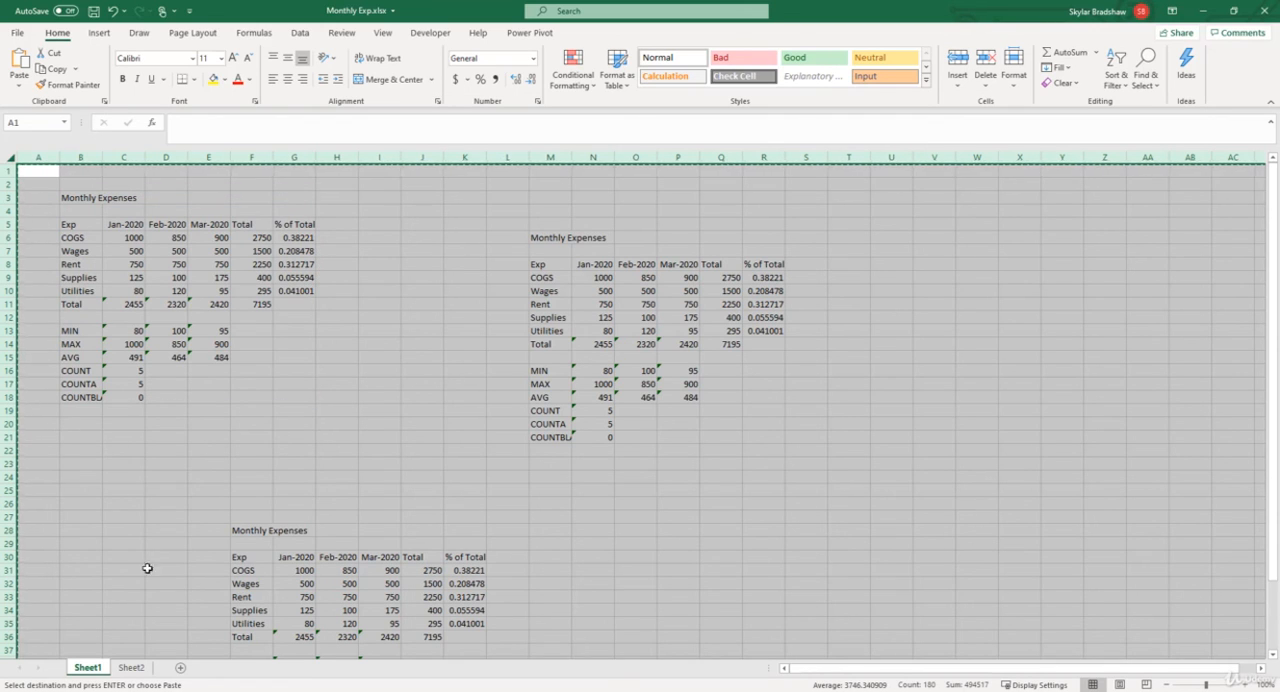
{"action": "left_click", "coordinate": [131, 667]}
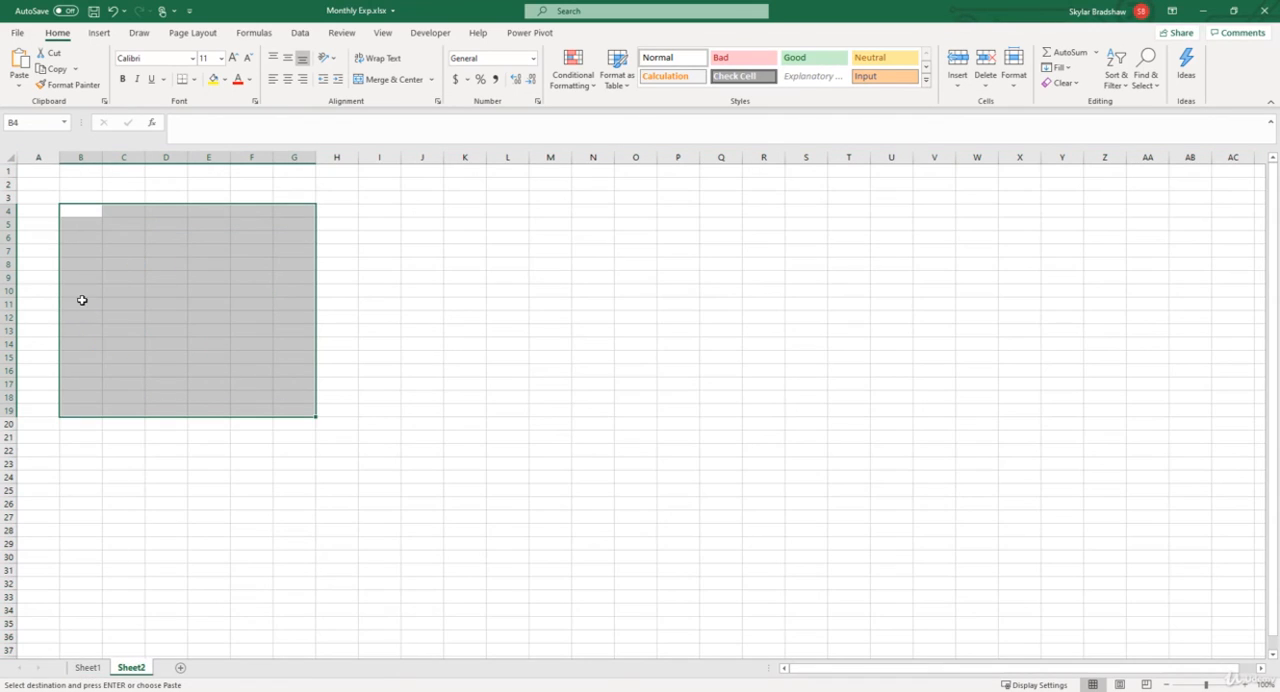
{"action": "left_click", "coordinate": [10, 157]}
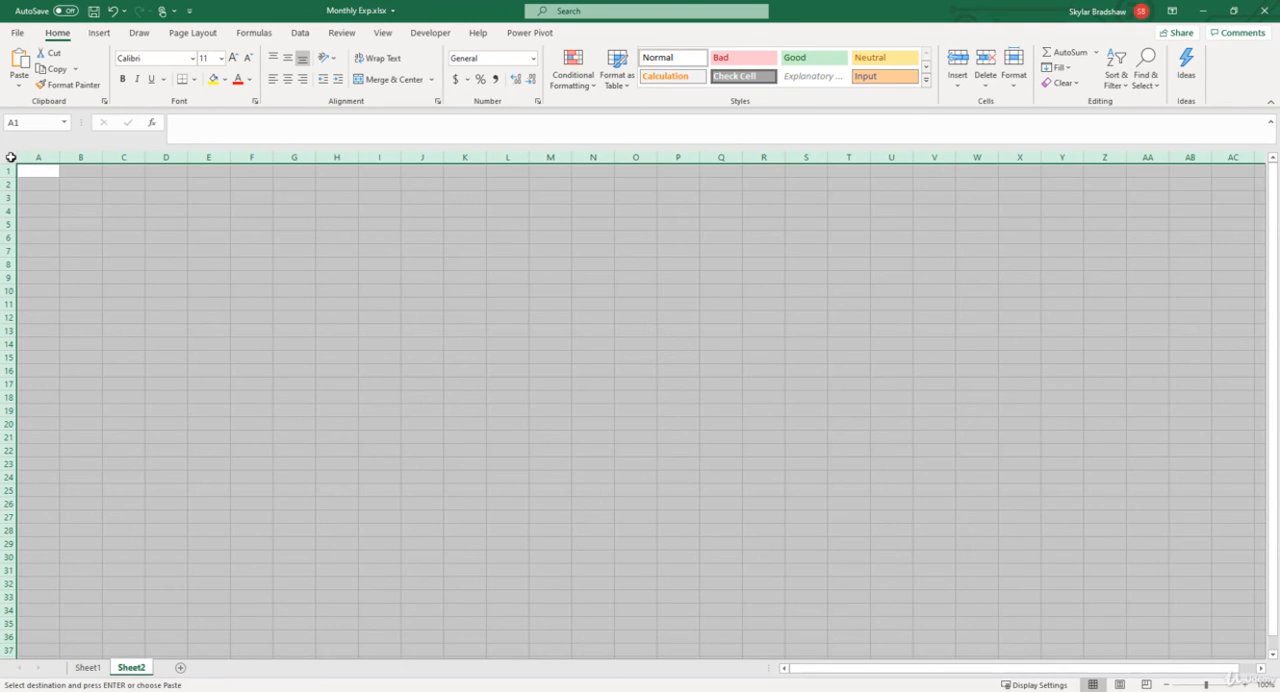
{"action": "key", "text": "ctrl+v"}
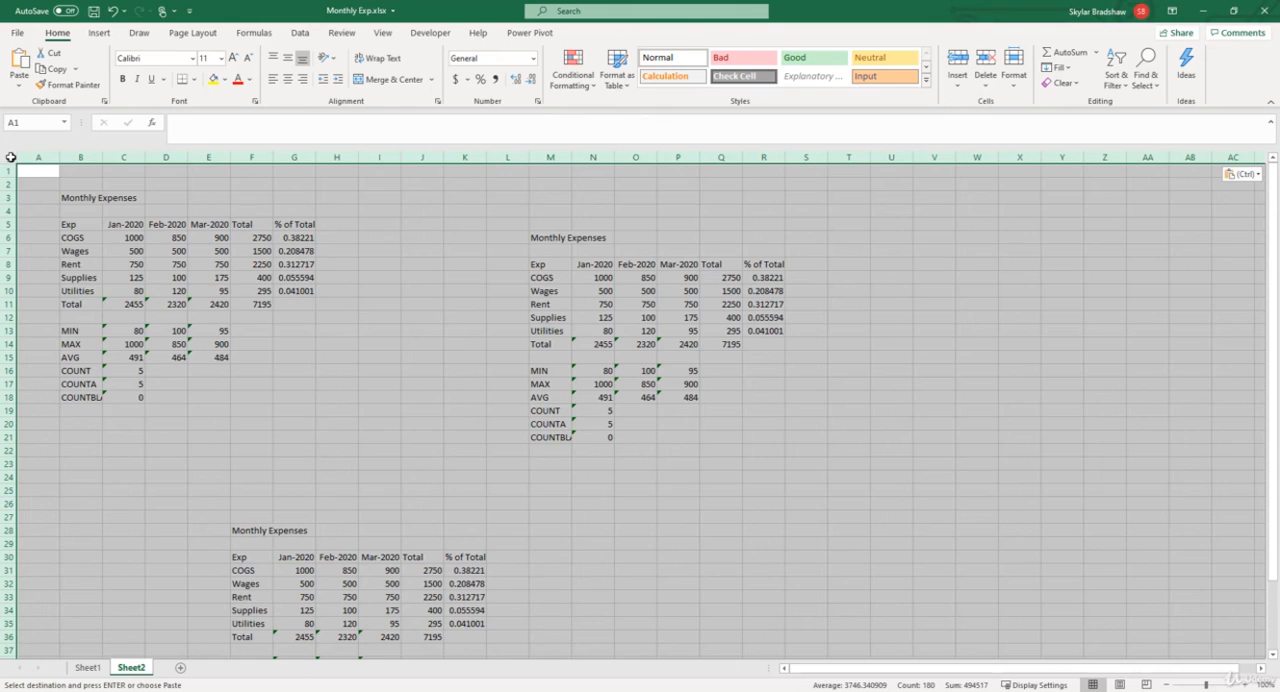
Step: Clear the whole-sheet selection to cell A1 and select all cells of Sheet2 again
{"action": "left_click", "coordinate": [28, 171]}
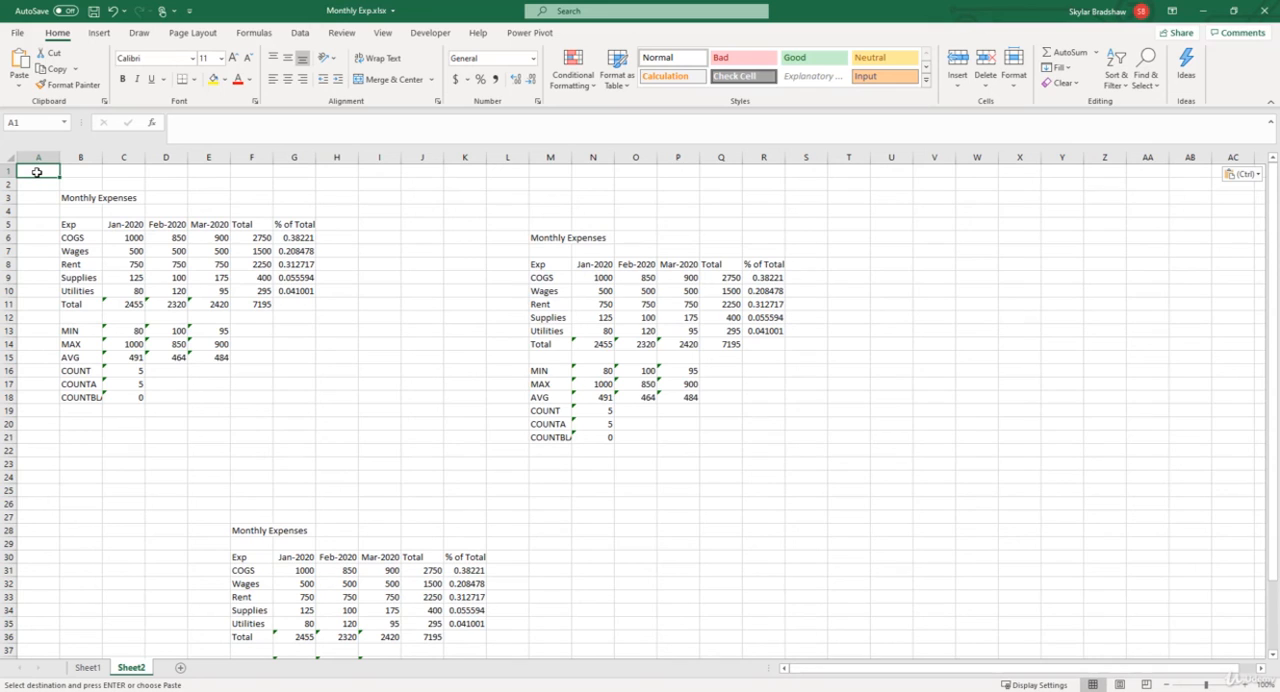
{"action": "key", "text": "ctrl+a"}
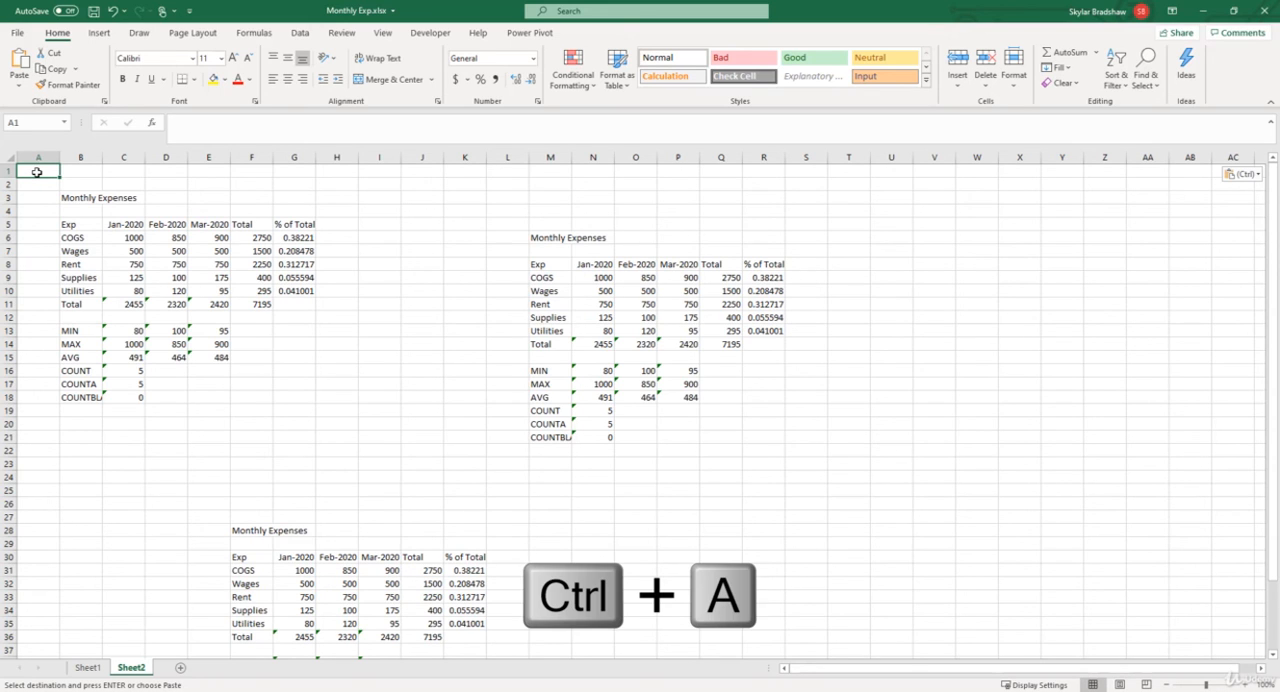